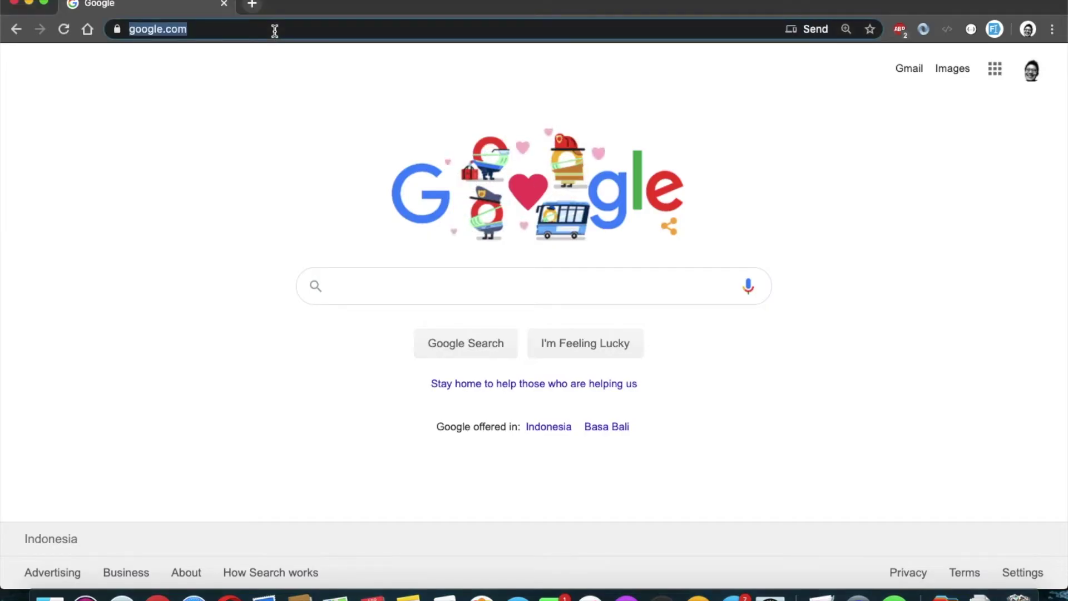
pyautogui.click(275, 30)
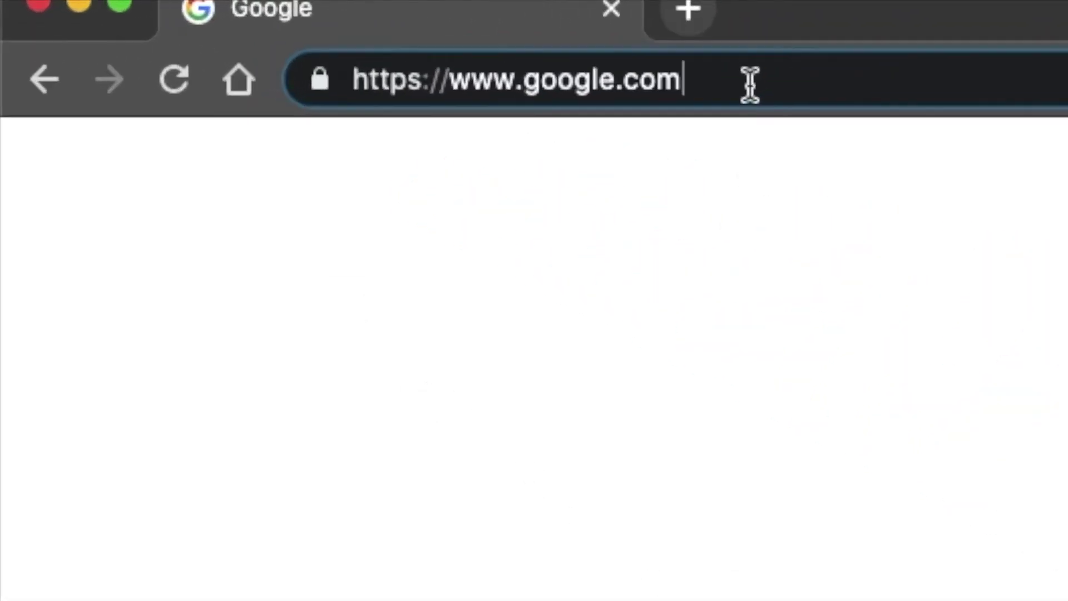
pyautogui.write('/my')
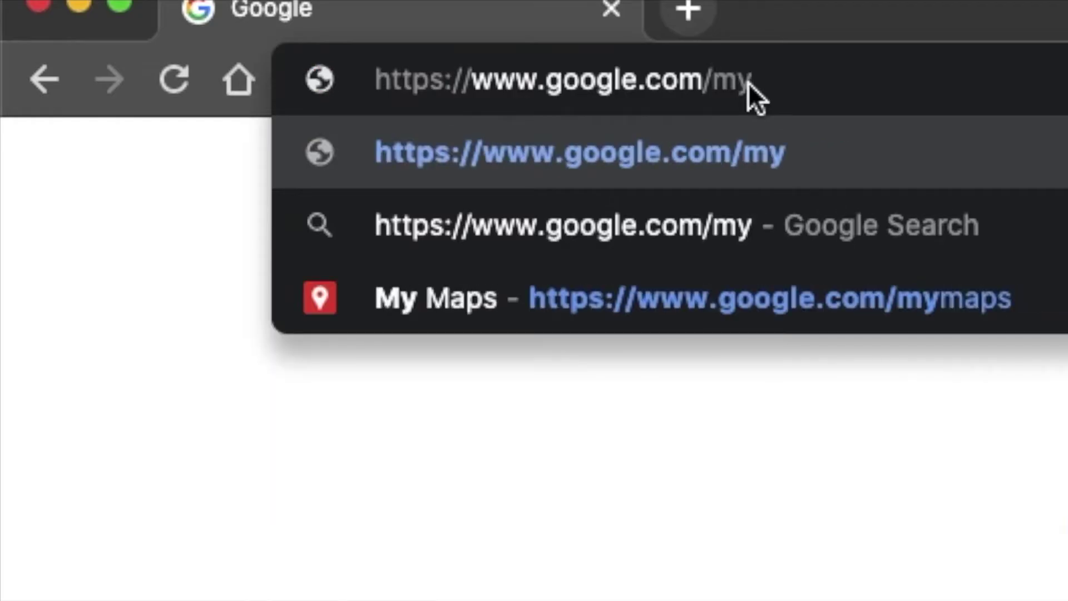
pyautogui.write('maps')
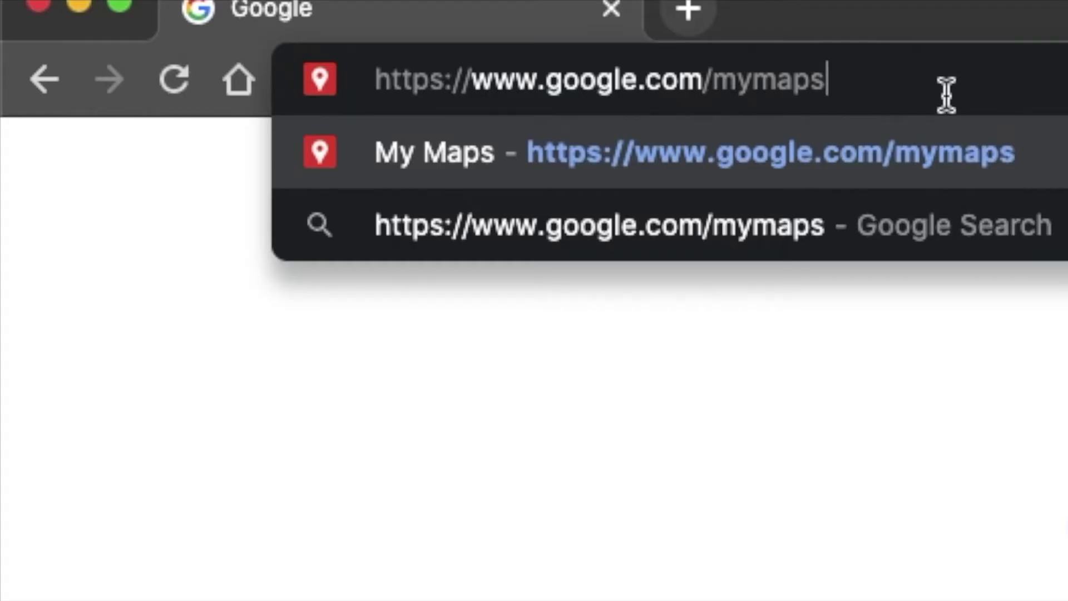
pyautogui.press('Return')
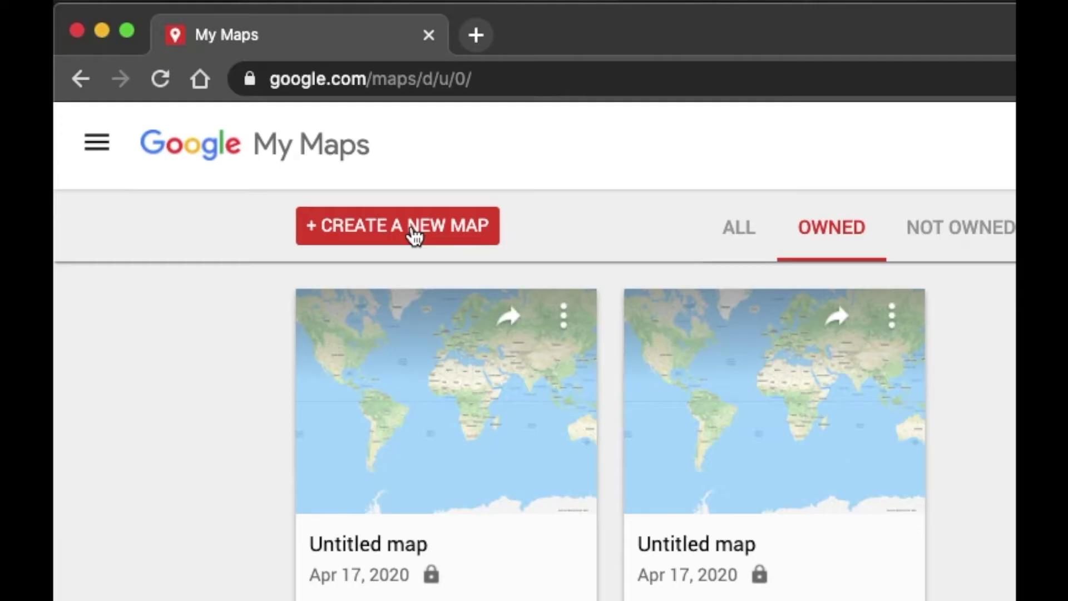
pyautogui.click(414, 237)
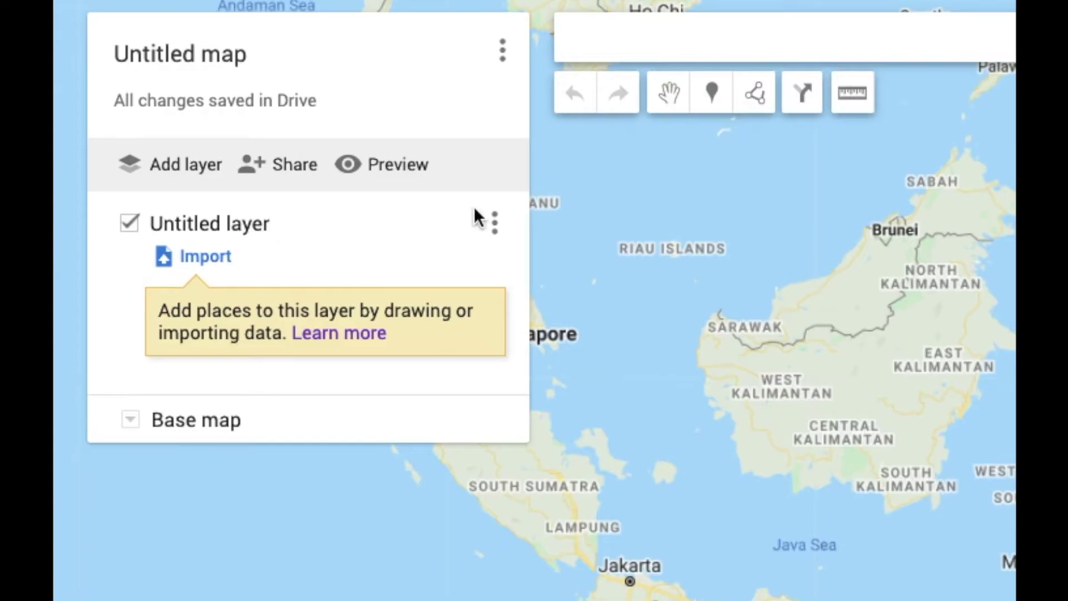
# Try to delete the untitled layer from the new map.
pyautogui.click(496, 225)
pyautogui.click(436, 317)
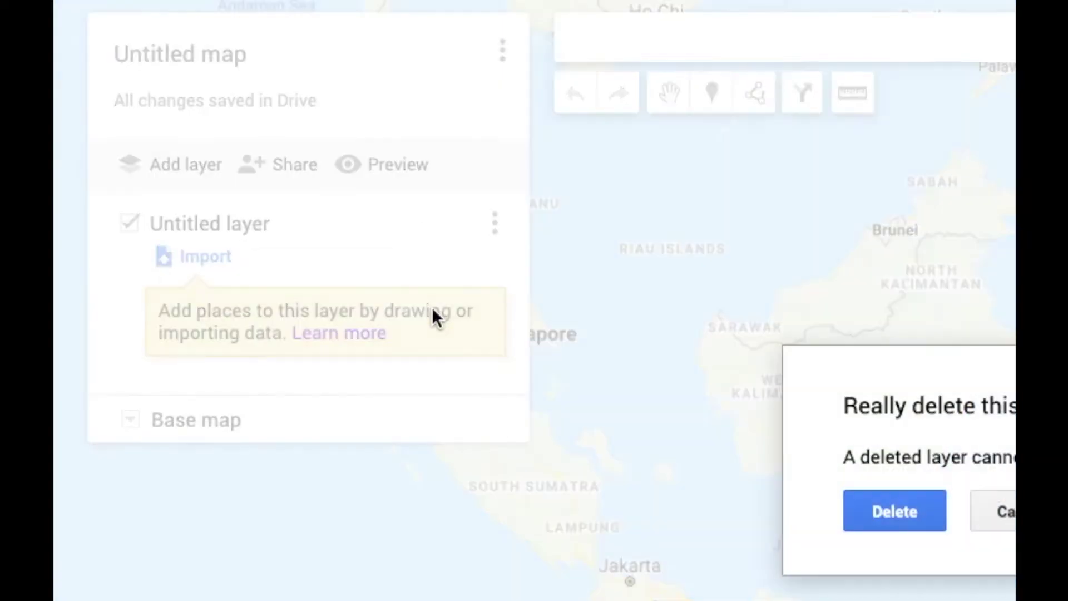
pyautogui.click(887, 508)
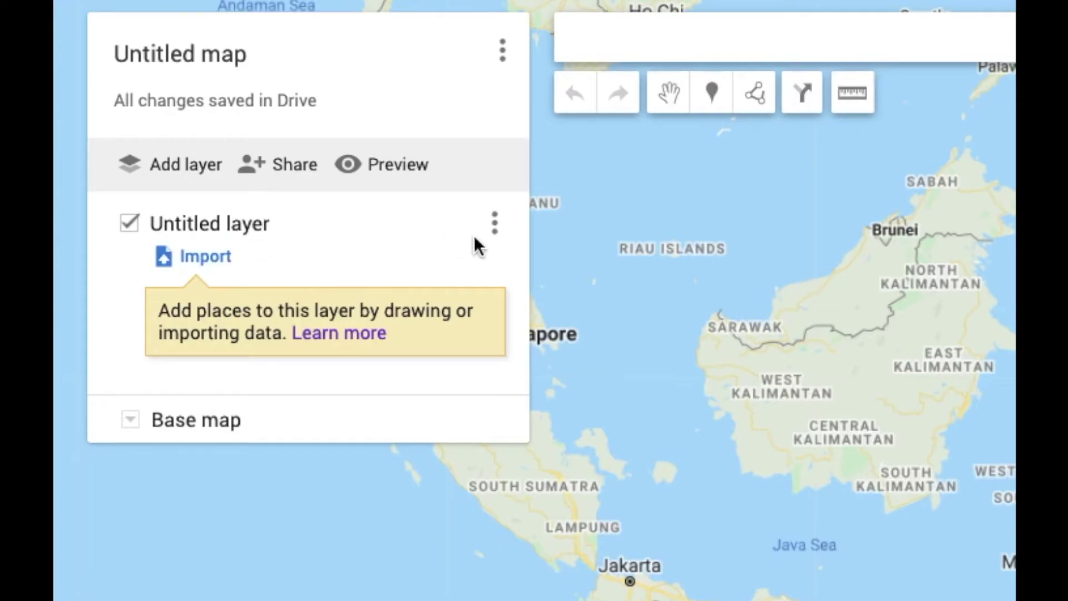
# Rename the untitled layer as "dki jakarta" and save the name.
pyautogui.click(247, 226)
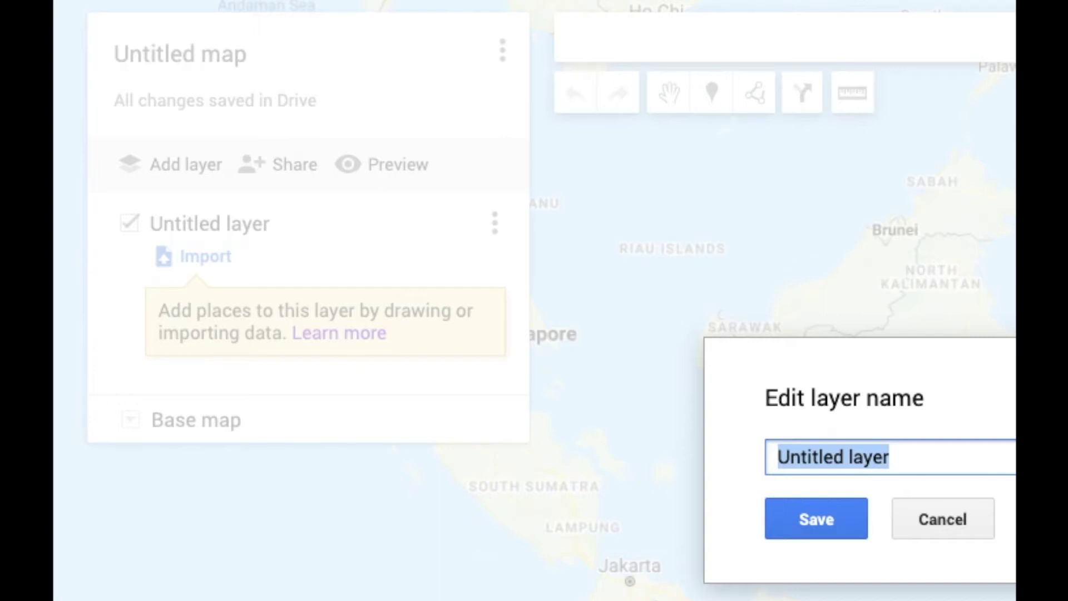
pyautogui.press('Escape')
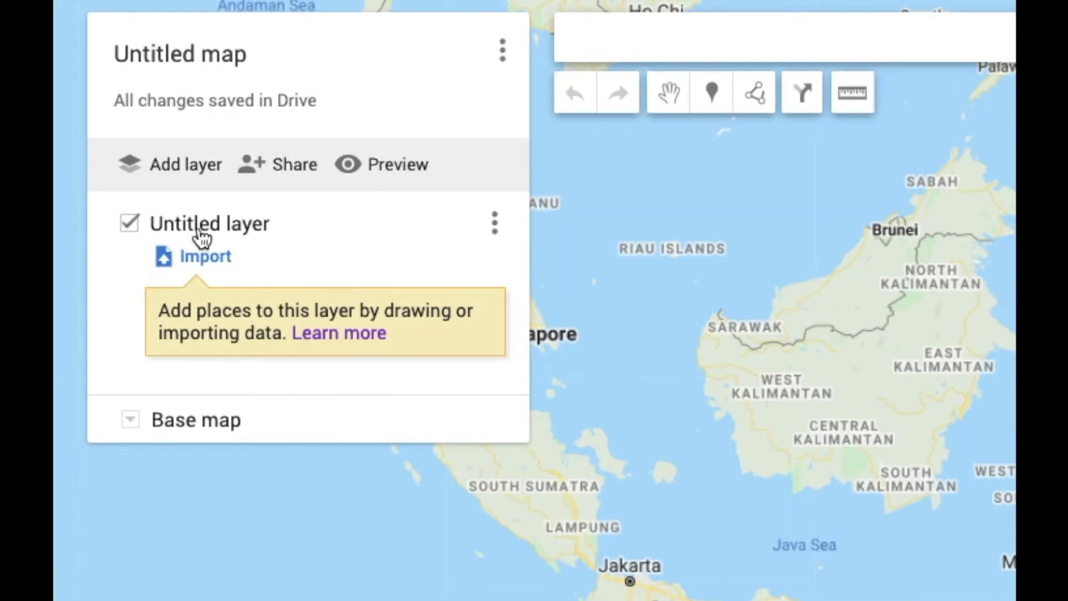
pyautogui.click(262, 229)
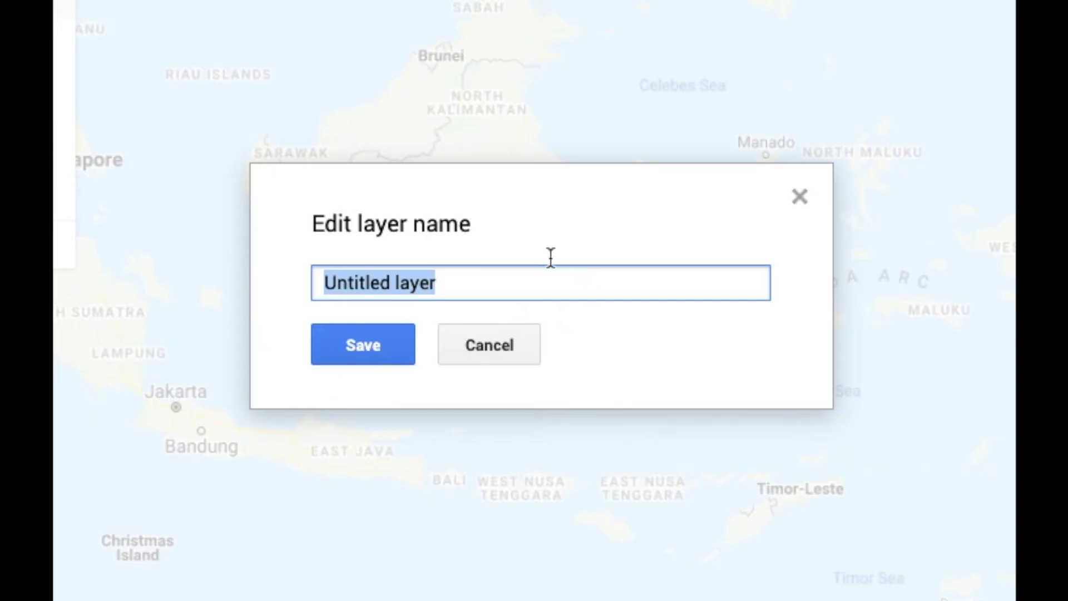
pyautogui.click(457, 282)
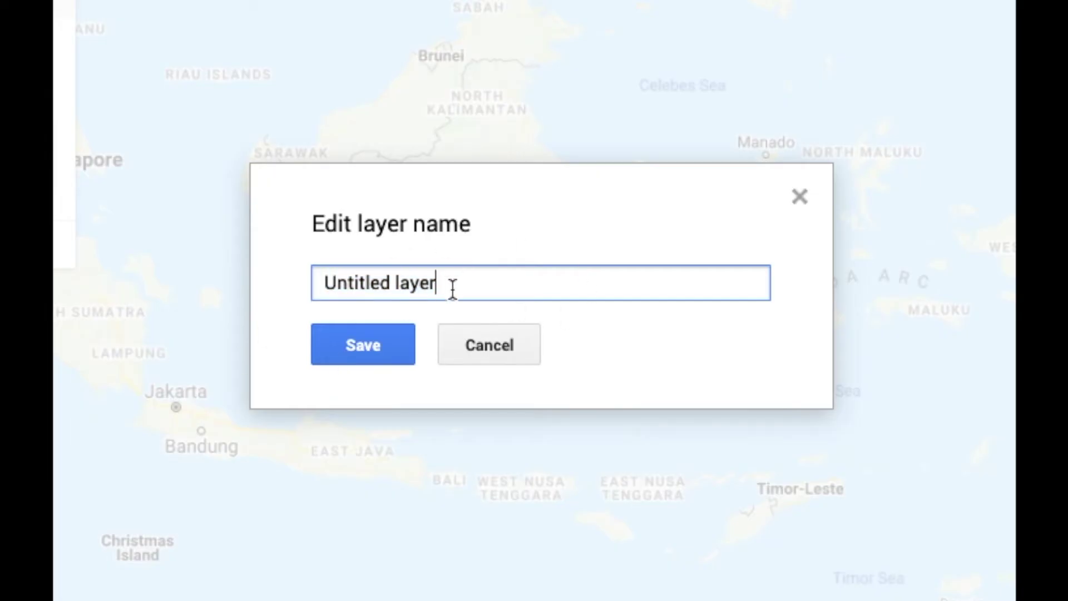
pyautogui.press('BackSpace')
pyautogui.press('BackSpace')
pyautogui.press('BackSpace')
pyautogui.press('BackSpace')
pyautogui.press('BackSpace')
pyautogui.press('BackSpace')
pyautogui.press('BackSpace')
pyautogui.press('BackSpace')
pyautogui.press('BackSpace')
pyautogui.press('BackSpace')
pyautogui.press('BackSpace')
pyautogui.press('BackSpace')
pyautogui.press('BackSpace')
pyautogui.press('BackSpace')
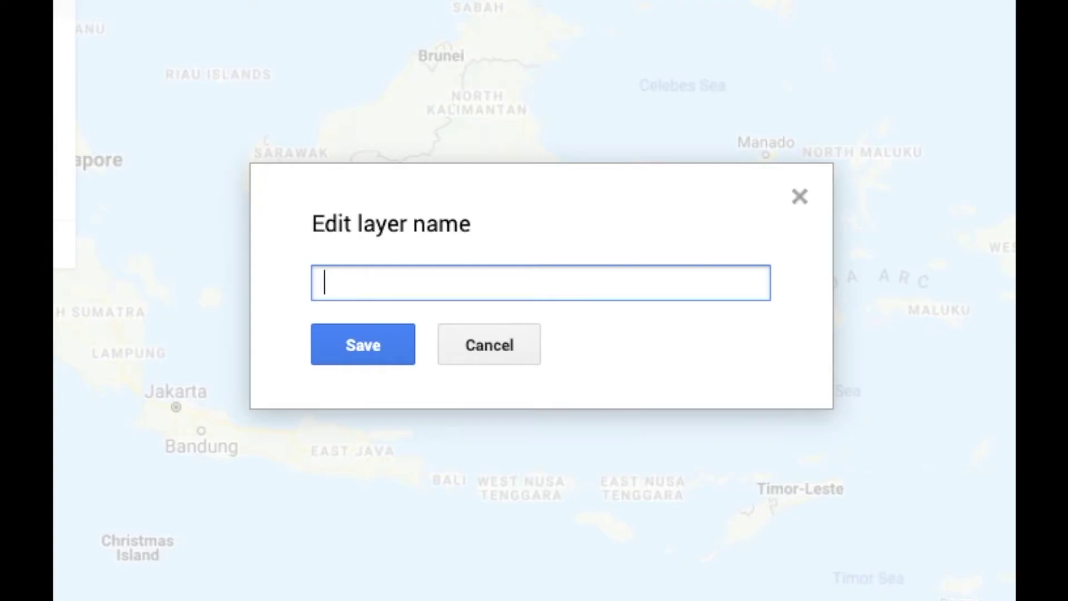
pyautogui.write('dki jakarta')
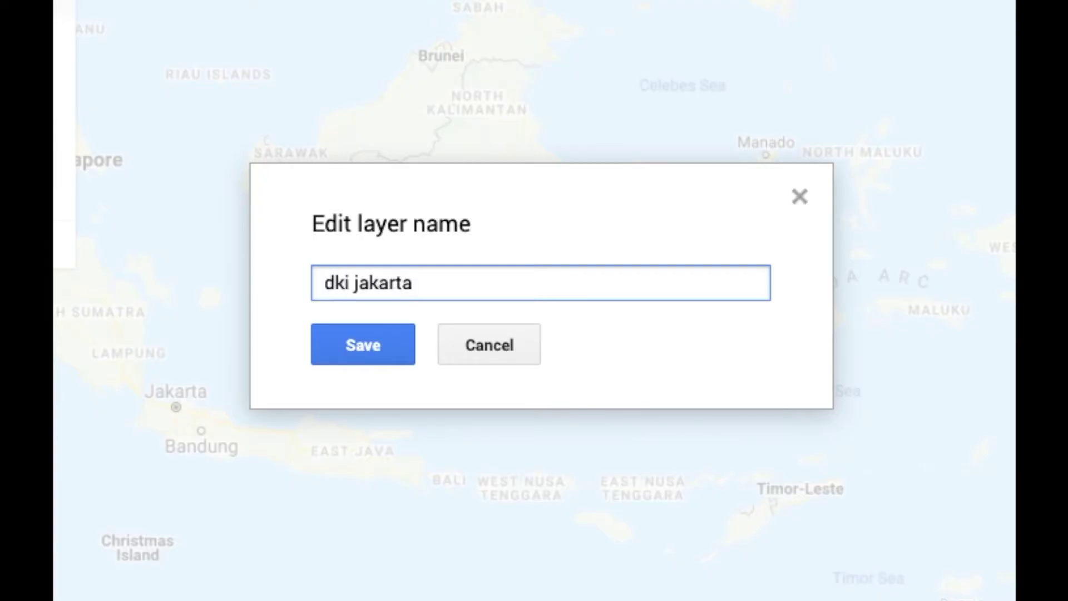
pyautogui.click(368, 356)
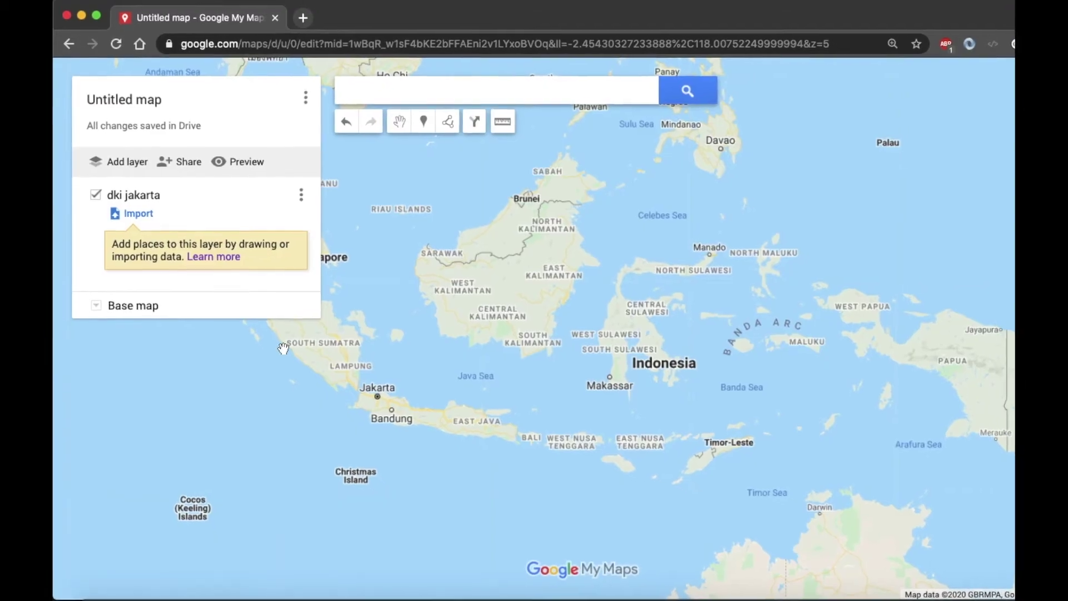
# Examine Jakarta's dashed provincial boundary and its surroundings, from the Tangerang side across to Bekasi and West Java.
pyautogui.doubleClick(367, 397)
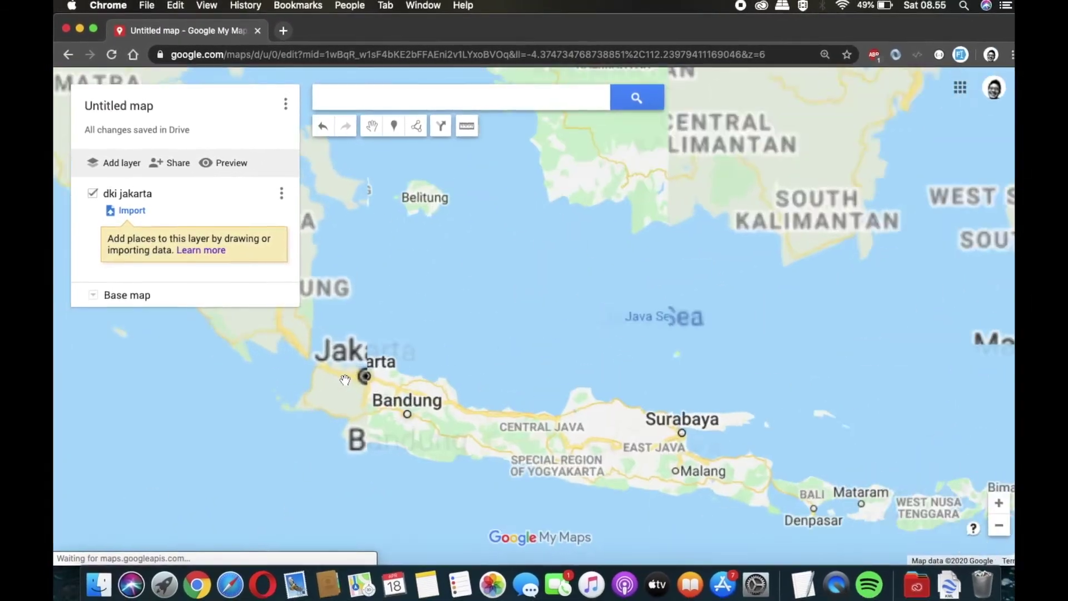
pyautogui.doubleClick(345, 380)
pyautogui.doubleClick(342, 379)
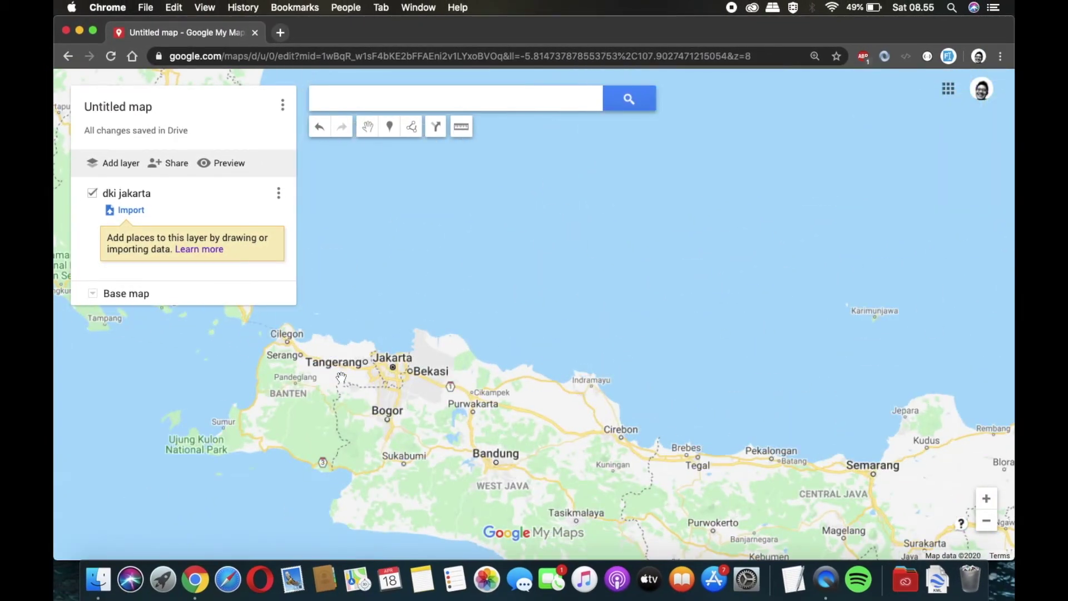
pyautogui.doubleClick(341, 378)
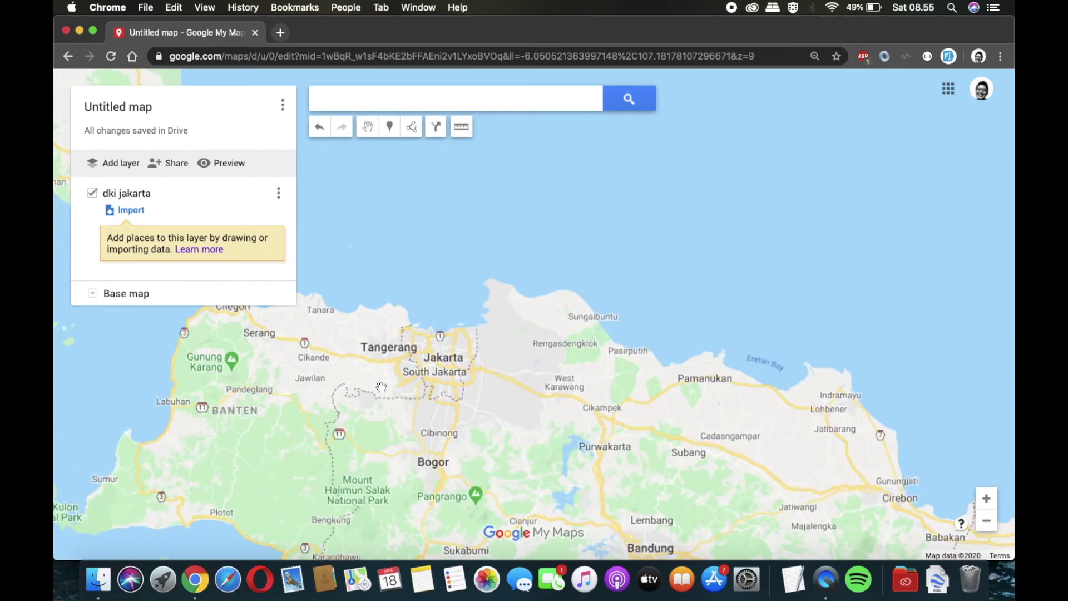
pyautogui.moveTo(400, 394); pyautogui.dragTo(515, 275)
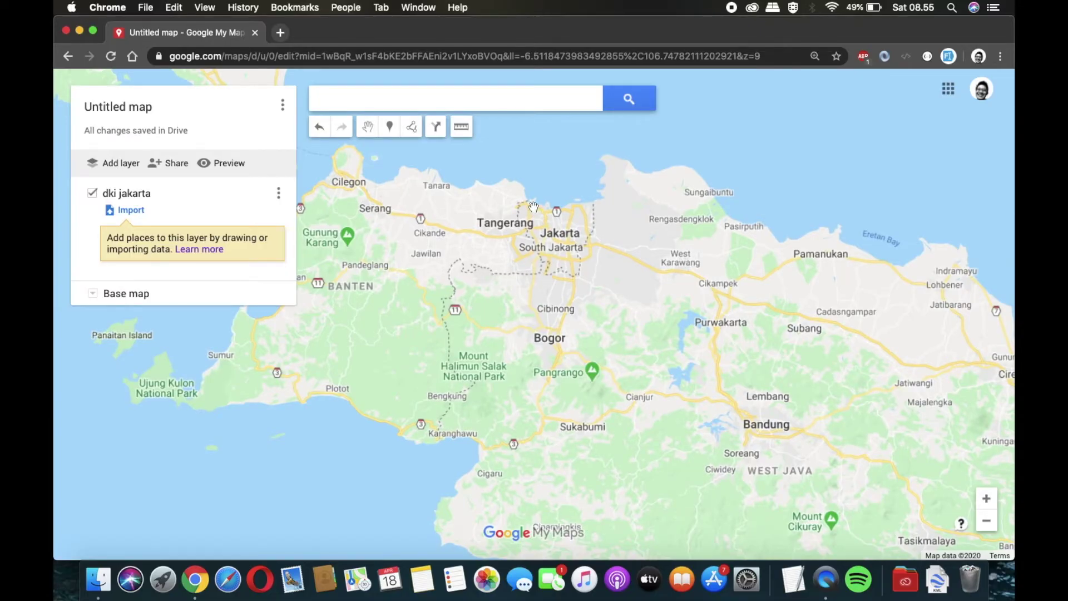
pyautogui.scroll(4, 532, 209)
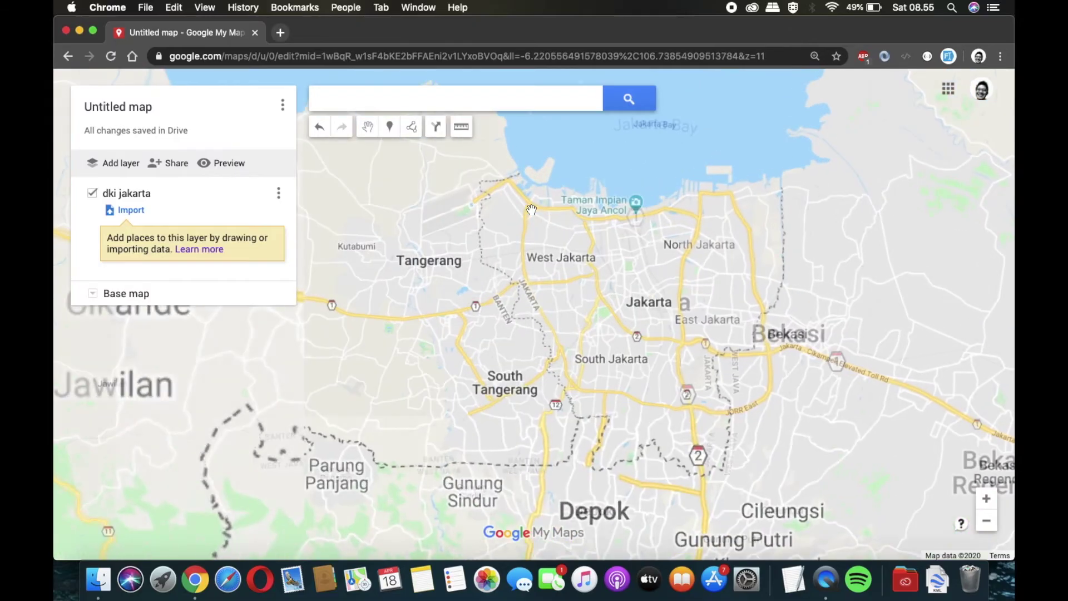
pyautogui.moveTo(531, 209); pyautogui.dragTo(435, 195)
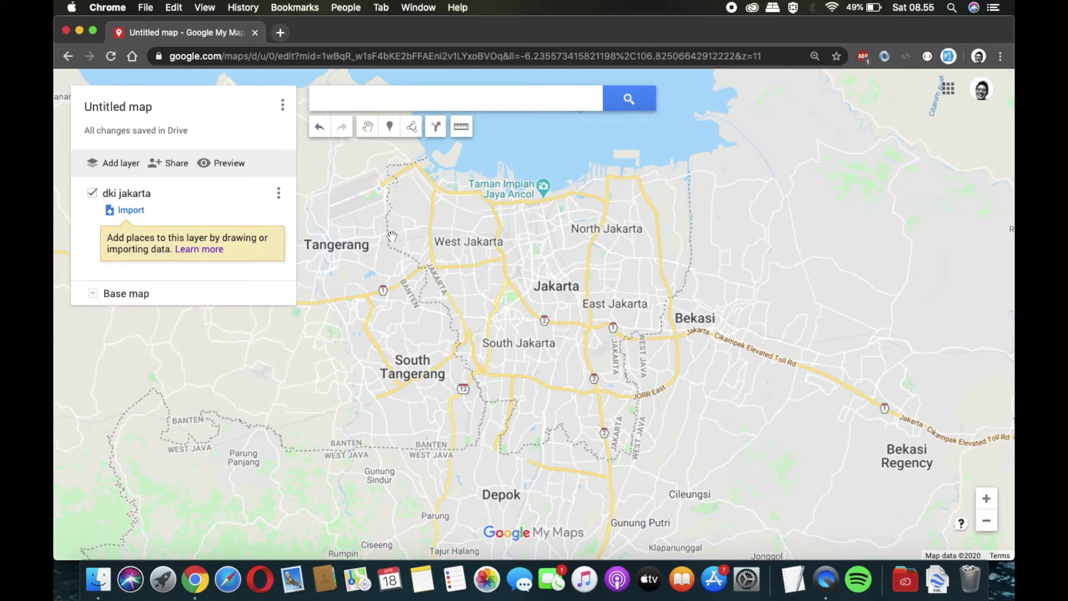
pyautogui.scroll(-3, 413, 274)
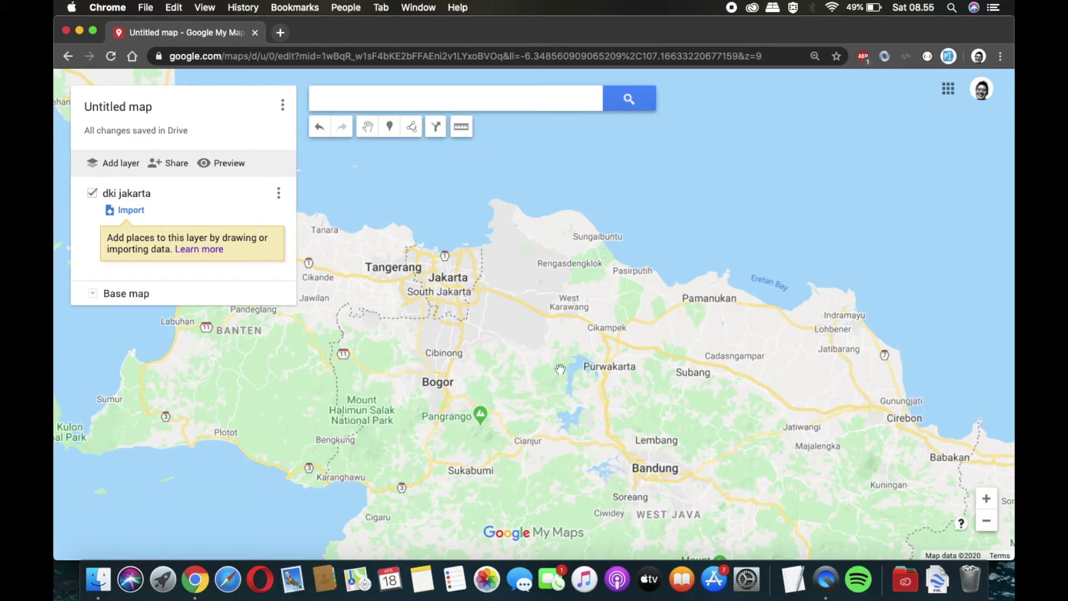
pyautogui.moveTo(594, 370); pyautogui.dragTo(530, 274)
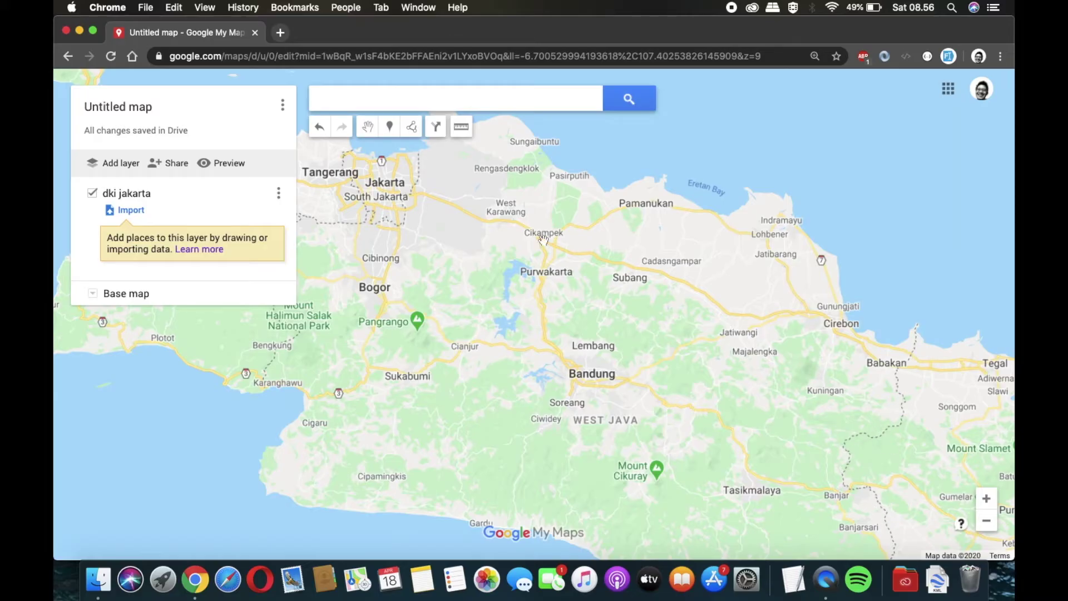
pyautogui.scroll(2, 445, 207)
pyautogui.scroll(4, 445, 207)
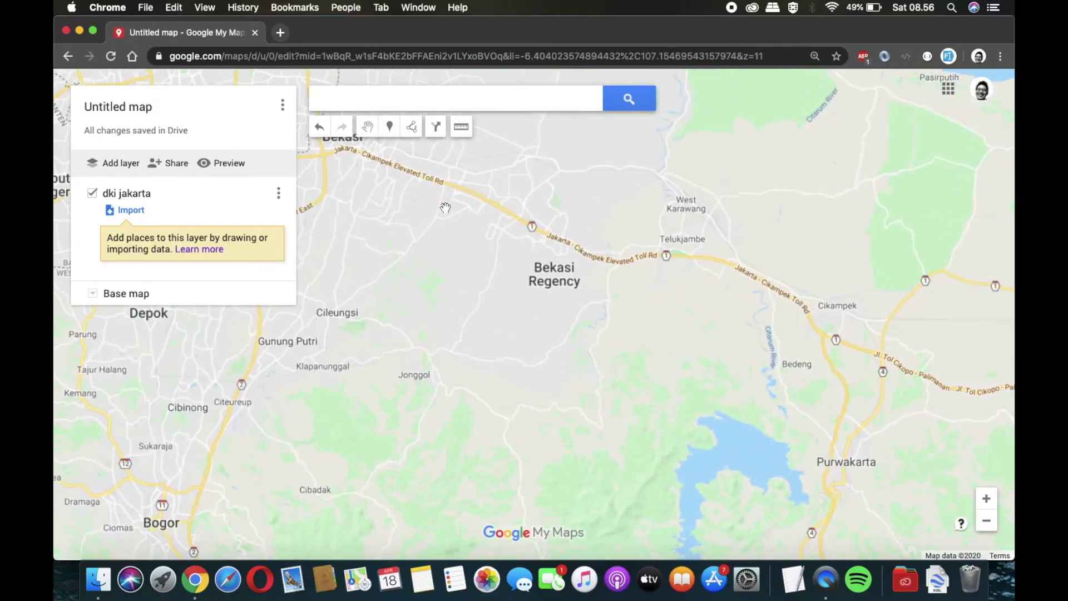
pyautogui.moveTo(445, 208); pyautogui.dragTo(800, 379)
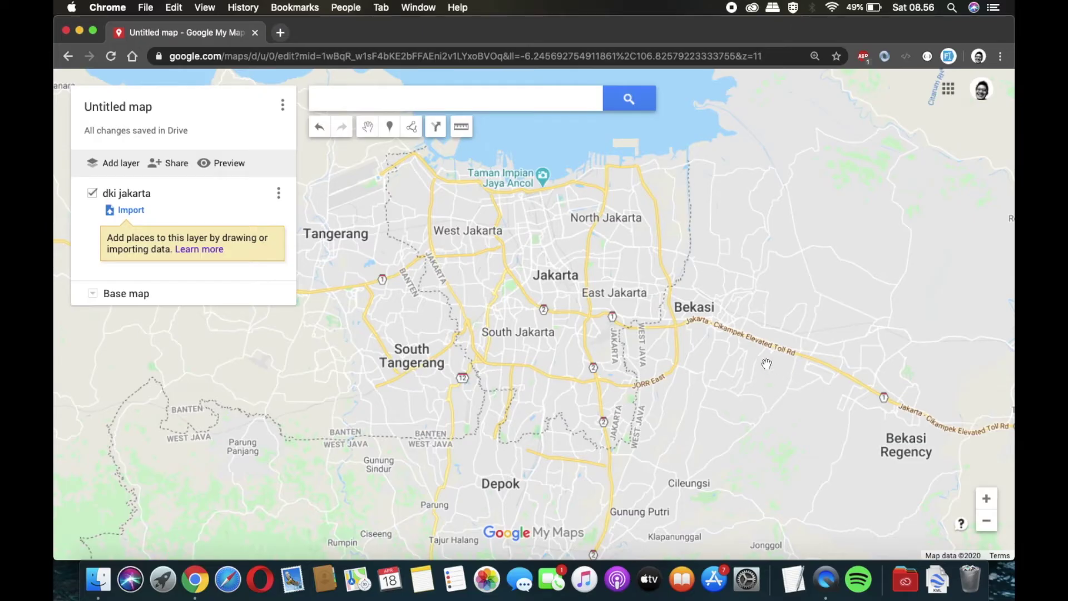
# Draw a line about 4.9 km long along the northwestern start of Jakarta's provincial boundary.
pyautogui.click(407, 130)
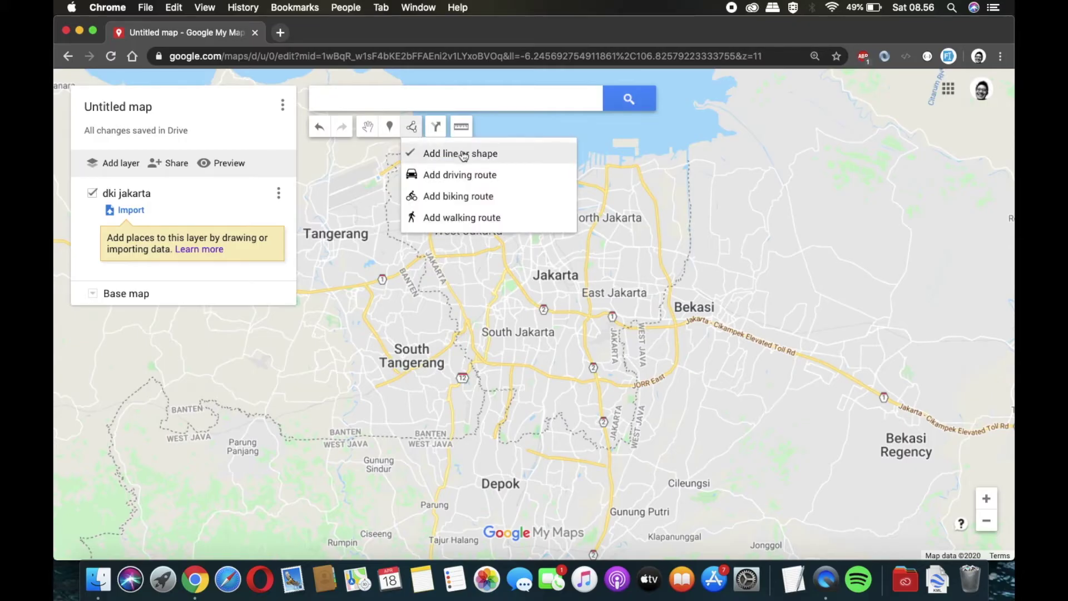
pyautogui.click(514, 159)
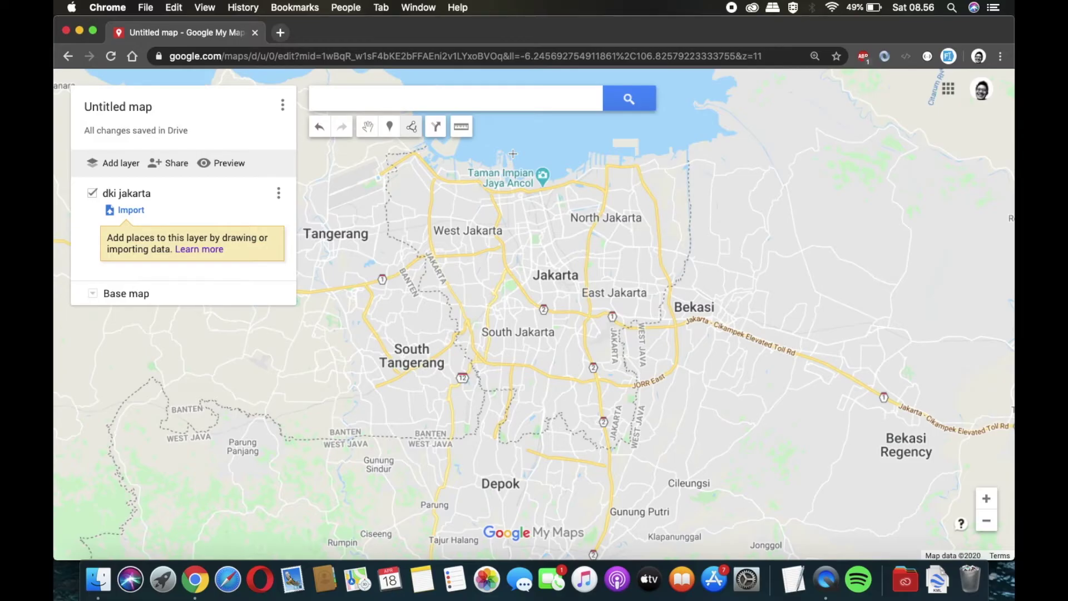
pyautogui.click(426, 149)
pyautogui.click(418, 149)
pyautogui.click(410, 151)
pyautogui.click(401, 154)
pyautogui.click(392, 154)
pyautogui.click(386, 154)
pyautogui.click(386, 160)
pyautogui.click(391, 166)
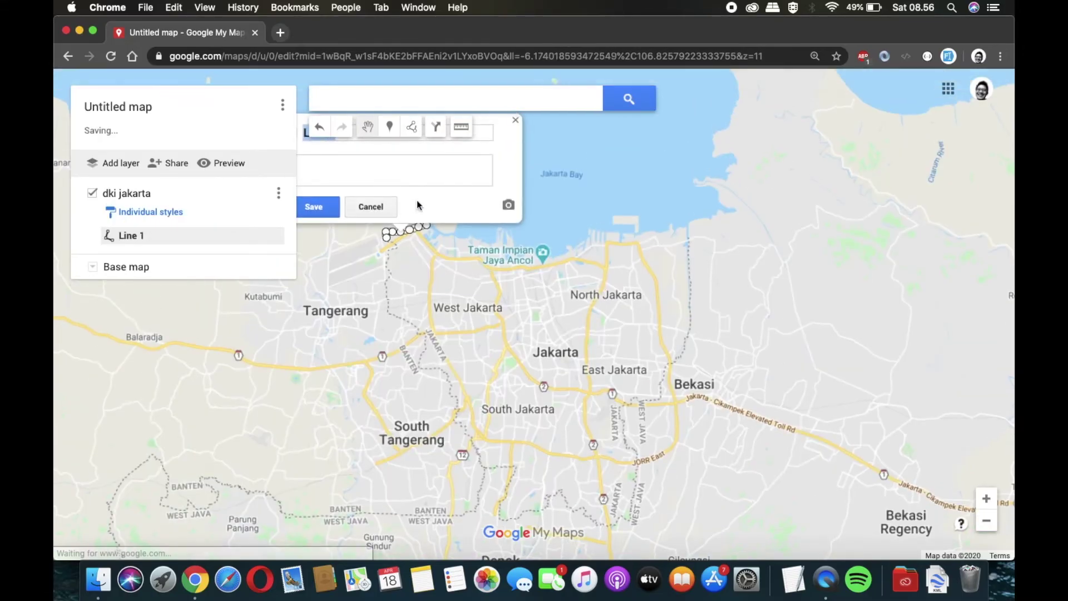
# Dismiss the line's name editing and delete the line from the dki jakarta layer.
pyautogui.moveTo(411, 266); pyautogui.dragTo(485, 317)
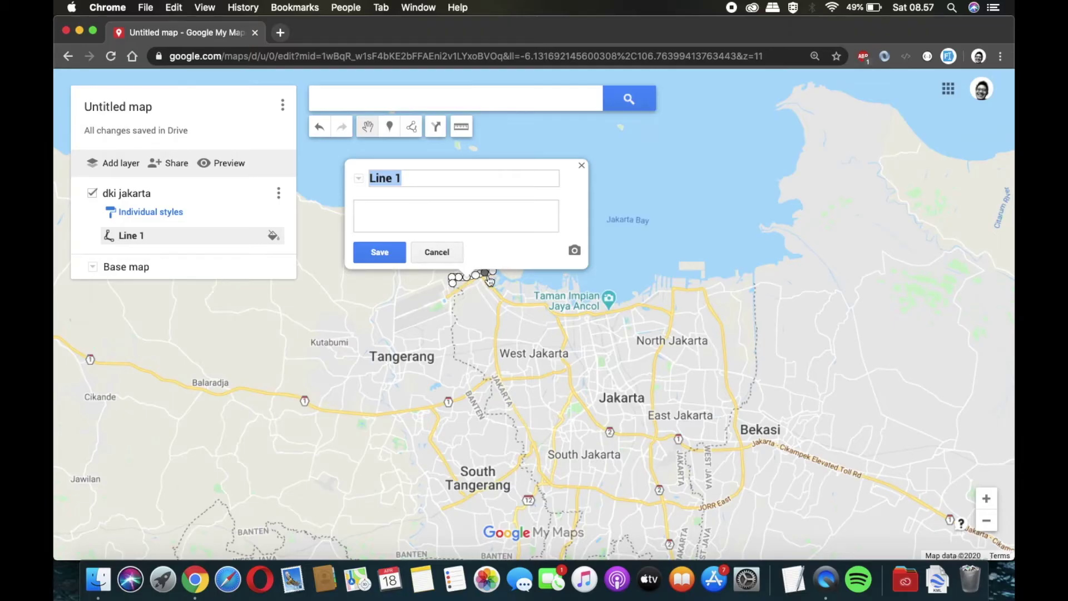
pyautogui.click(452, 253)
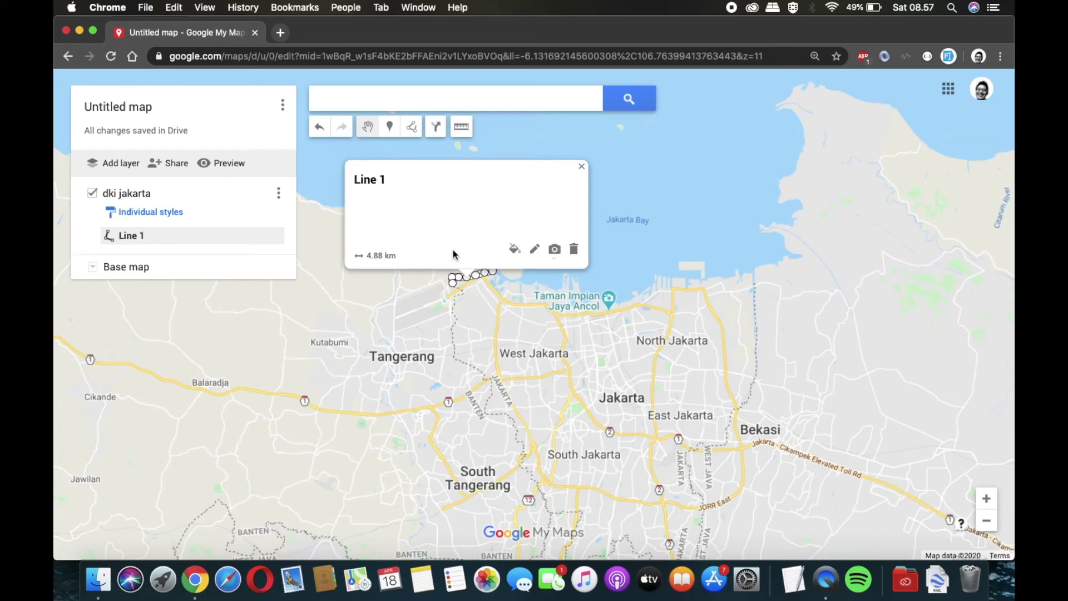
pyautogui.click(574, 250)
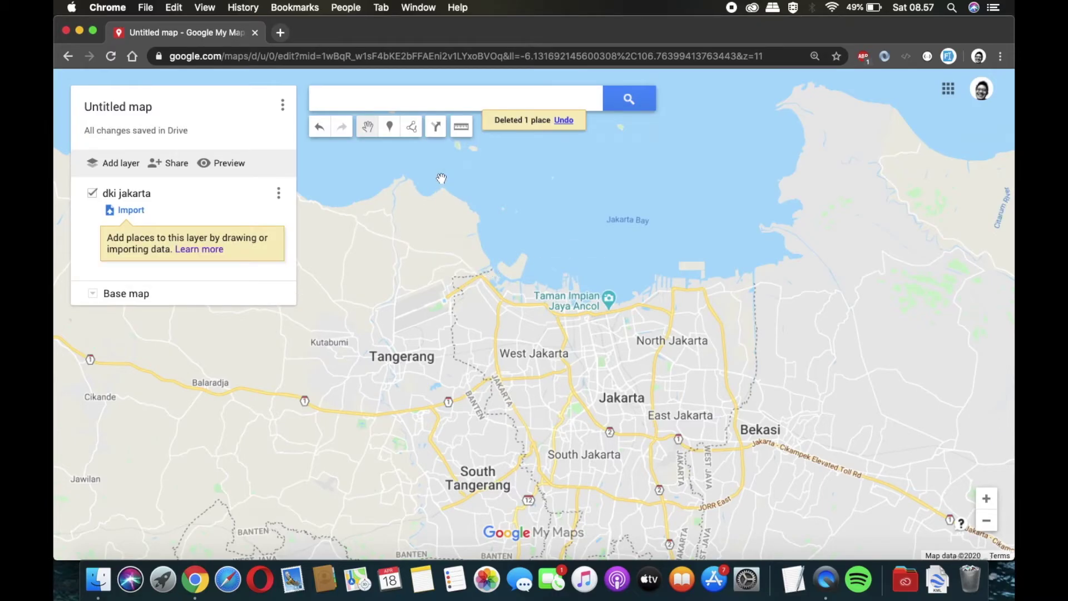
# Start a new shape at the coast on Jakarta's northwestern boundary and trace the dashed border west to its corner near the airport.
pyautogui.click(411, 128)
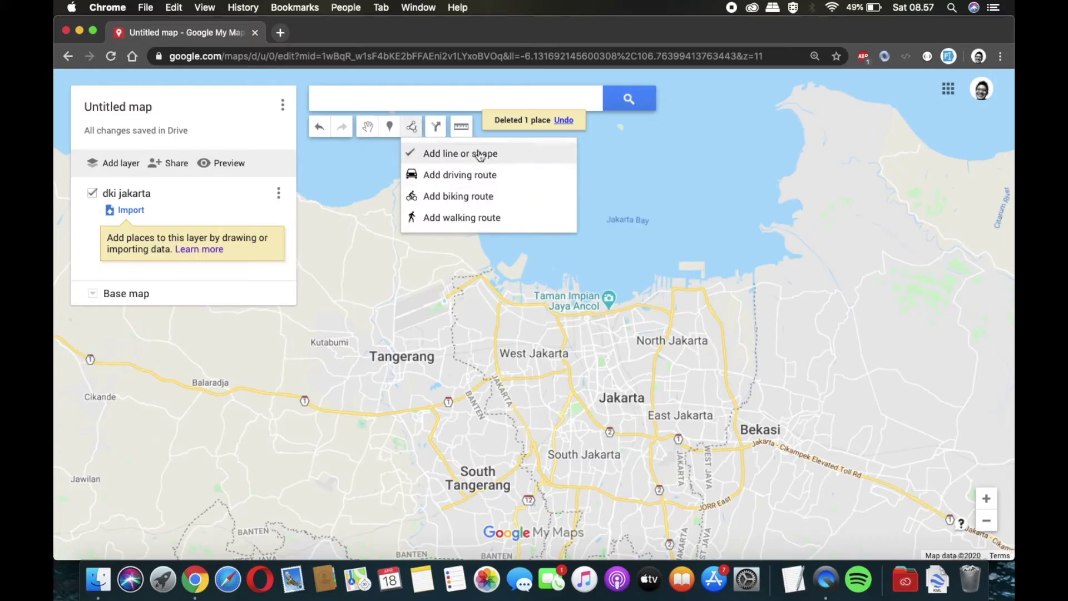
pyautogui.click(439, 154)
pyautogui.click(492, 271)
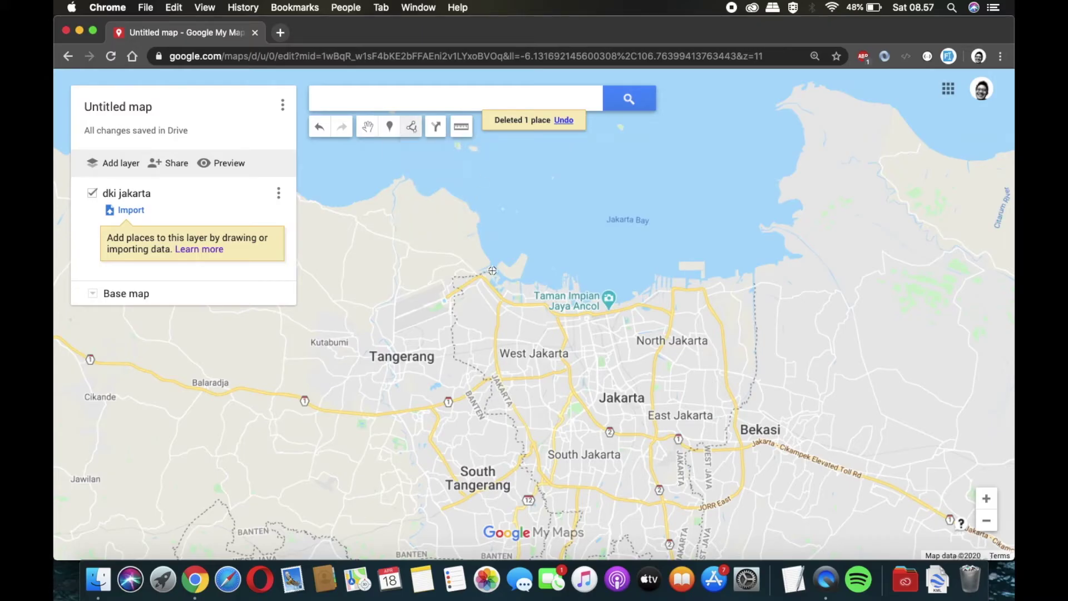
pyautogui.click(484, 273)
pyautogui.click(475, 276)
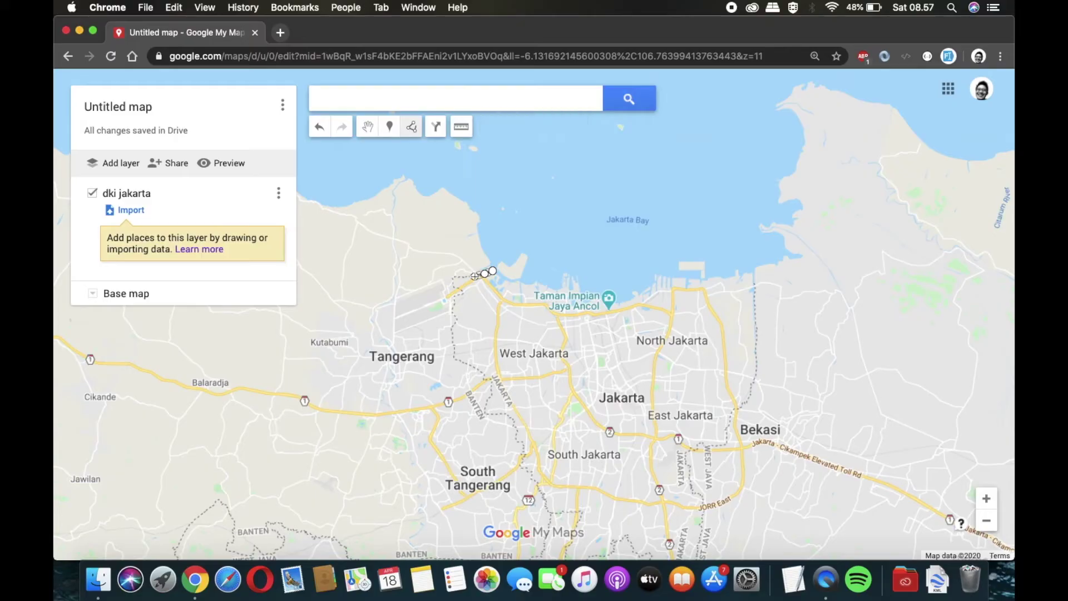
pyautogui.click(463, 276)
pyautogui.click(454, 277)
pyautogui.click(453, 285)
# Continue the shape south along Jakarta's western boundary to the bend beside Tangerang.
pyautogui.click(461, 290)
pyautogui.click(457, 295)
pyautogui.click(456, 302)
pyautogui.click(453, 314)
pyautogui.click(451, 323)
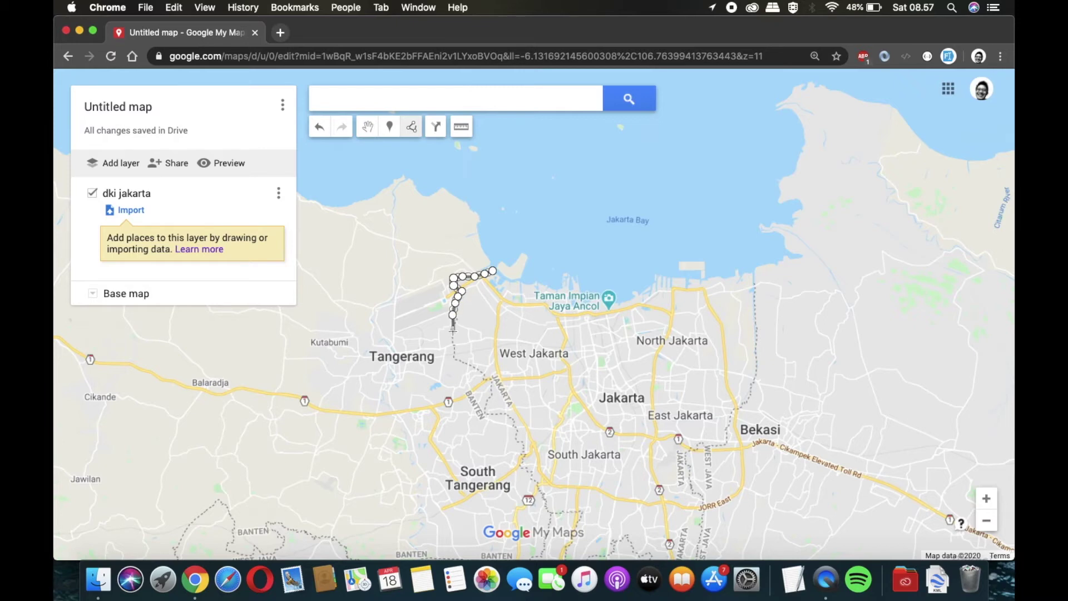
pyautogui.click(451, 331)
pyautogui.click(454, 345)
pyautogui.click(453, 356)
# Trace the shape southeast along the Banten–Jakarta border toward South Tangerang.
pyautogui.click(469, 364)
pyautogui.click(485, 375)
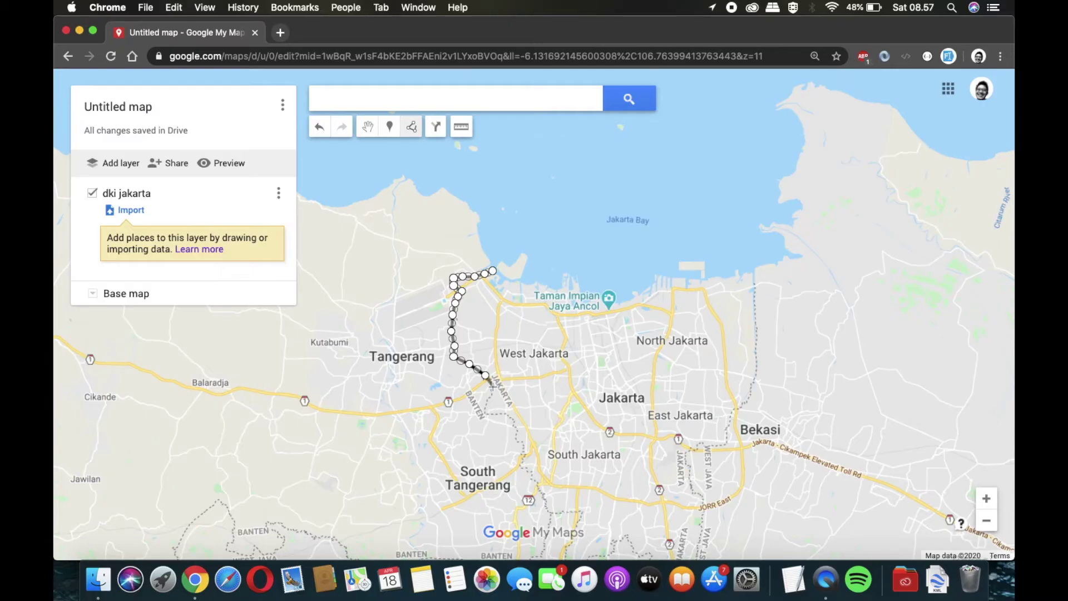
pyautogui.click(492, 390)
pyautogui.click(485, 414)
pyautogui.click(517, 438)
# Extend the shape down the southwestern border and along Jakarta's southern edge above Depok.
pyautogui.scroll(-1, 509, 452)
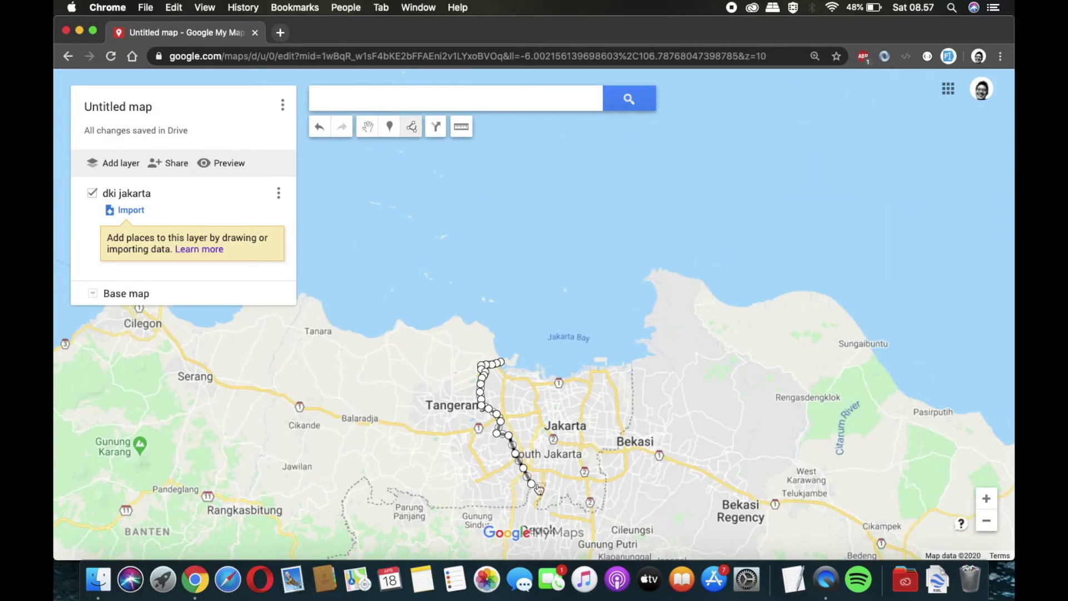
pyautogui.click(523, 468)
pyautogui.click(539, 484)
pyautogui.click(536, 505)
pyautogui.click(563, 504)
pyautogui.click(601, 509)
# Trace the shape north along the West Java border past Bekasi up to the coast.
pyautogui.click(605, 495)
pyautogui.click(598, 455)
pyautogui.click(616, 447)
pyautogui.click(632, 391)
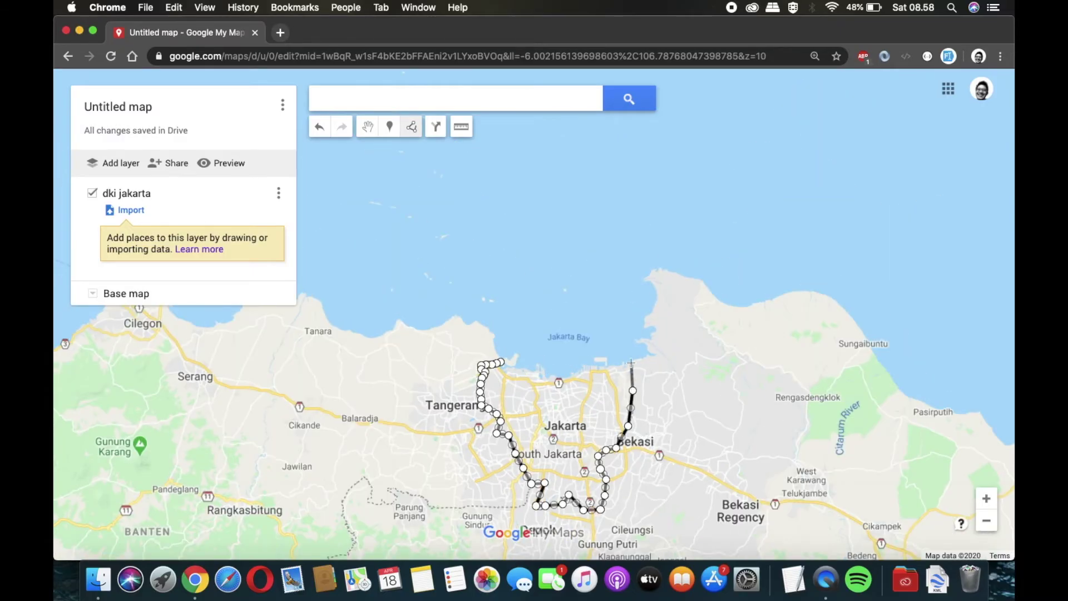
pyautogui.click(631, 364)
# Follow the Jakarta Bay coastline west and close the shape at its starting point, enclosing about 645 km².
pyautogui.click(599, 367)
pyautogui.click(567, 376)
pyautogui.click(545, 376)
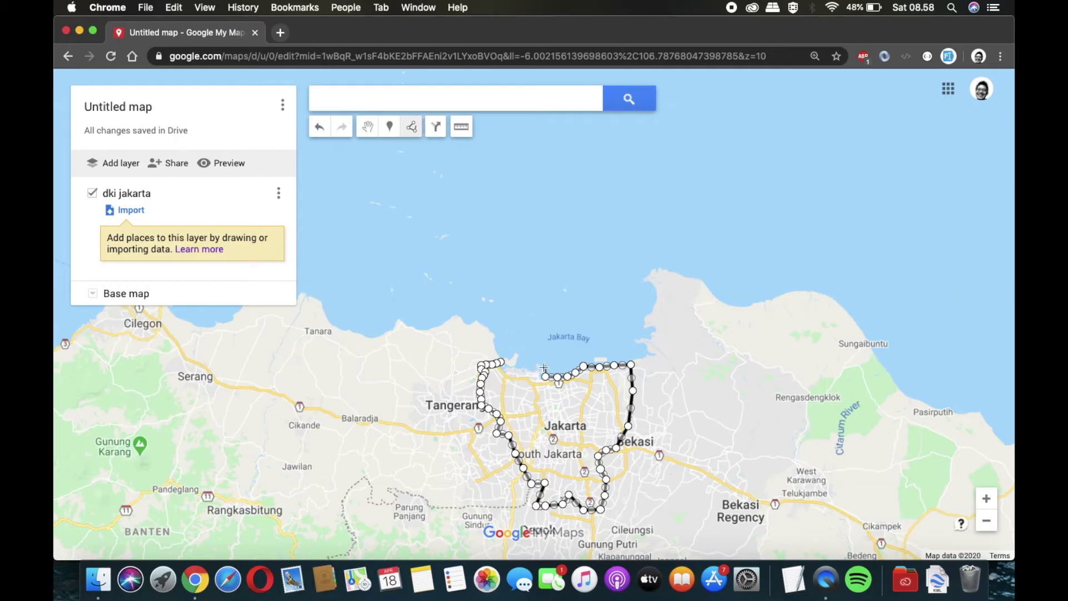
pyautogui.click(502, 362)
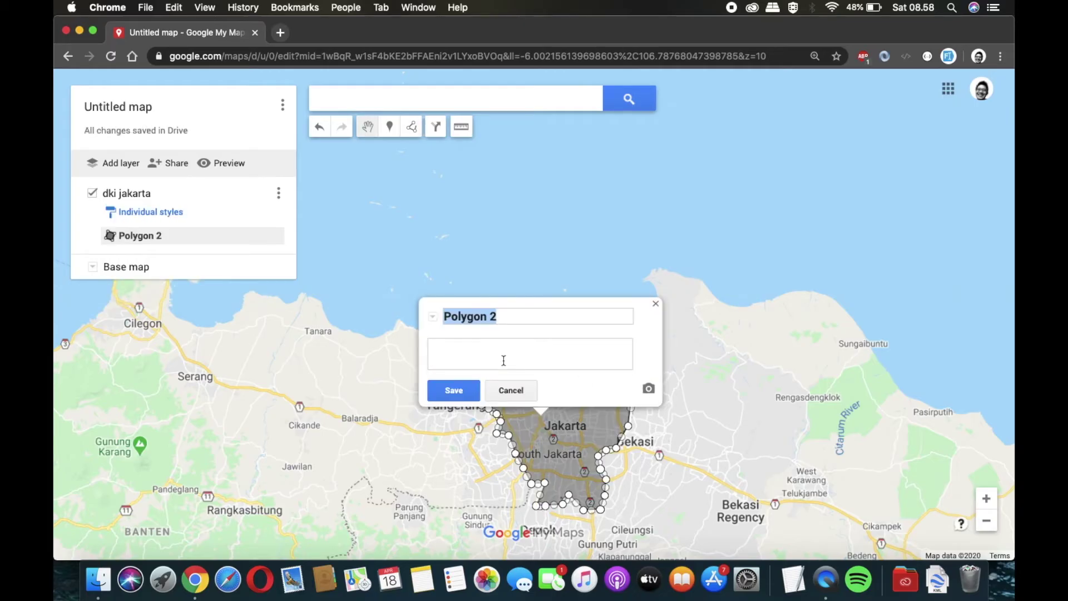
# Rename the polygon as "layer dki jakarta", save it and close its info window.
pyautogui.click(571, 320)
pyautogui.press('BackSpace')
pyautogui.press('BackSpace')
pyautogui.press('BackSpace')
pyautogui.press('BackSpace')
pyautogui.press('BackSpace')
pyautogui.press('BackSpace')
pyautogui.press('BackSpace')
pyautogui.press('BackSpace')
pyautogui.press('BackSpace')
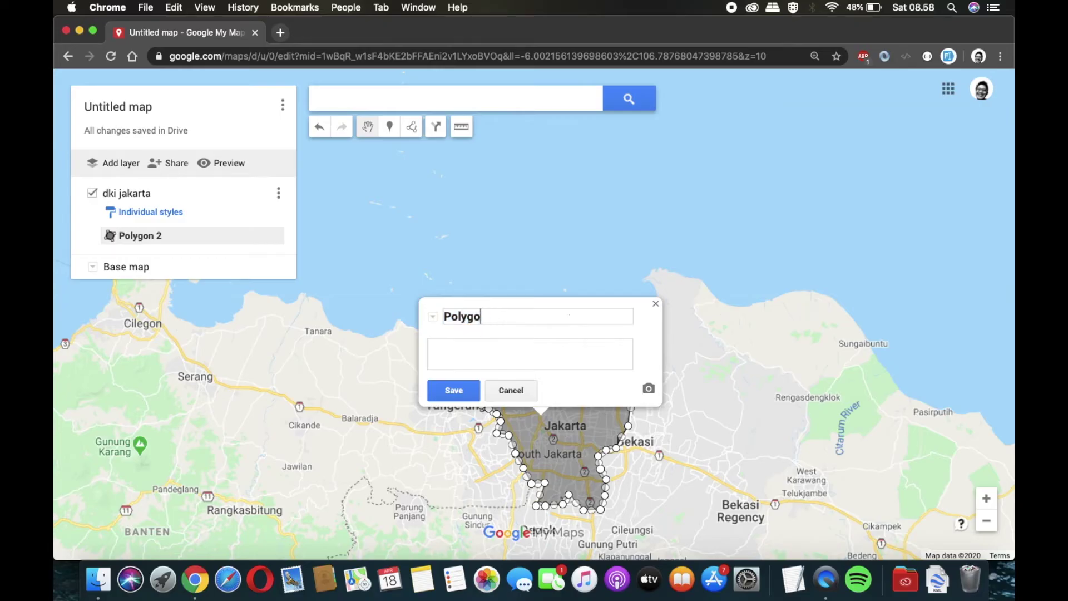
pyautogui.write('layer dki jakarta')
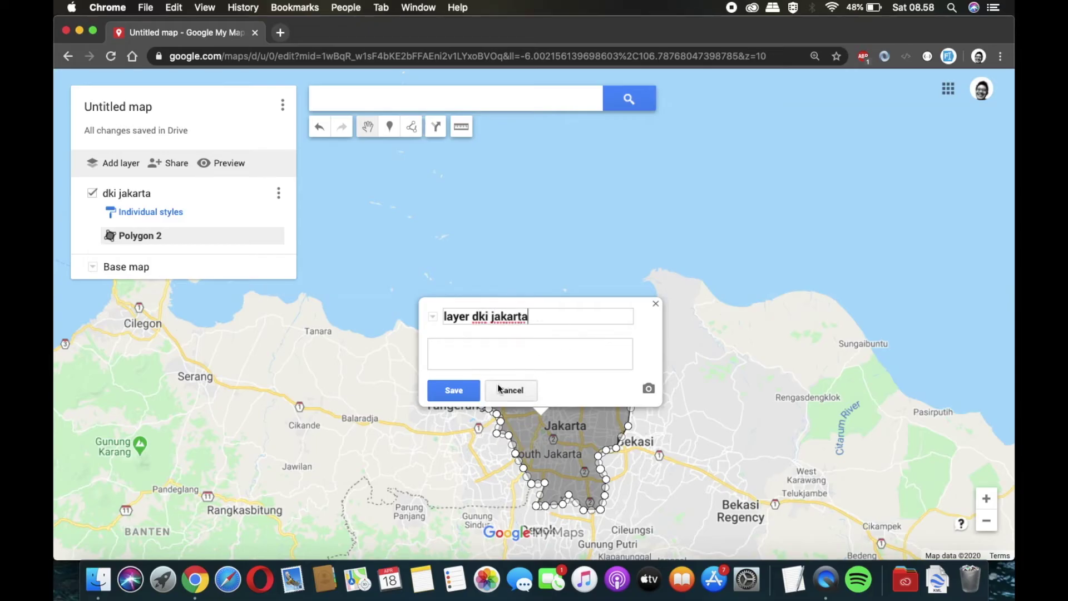
pyautogui.click(466, 392)
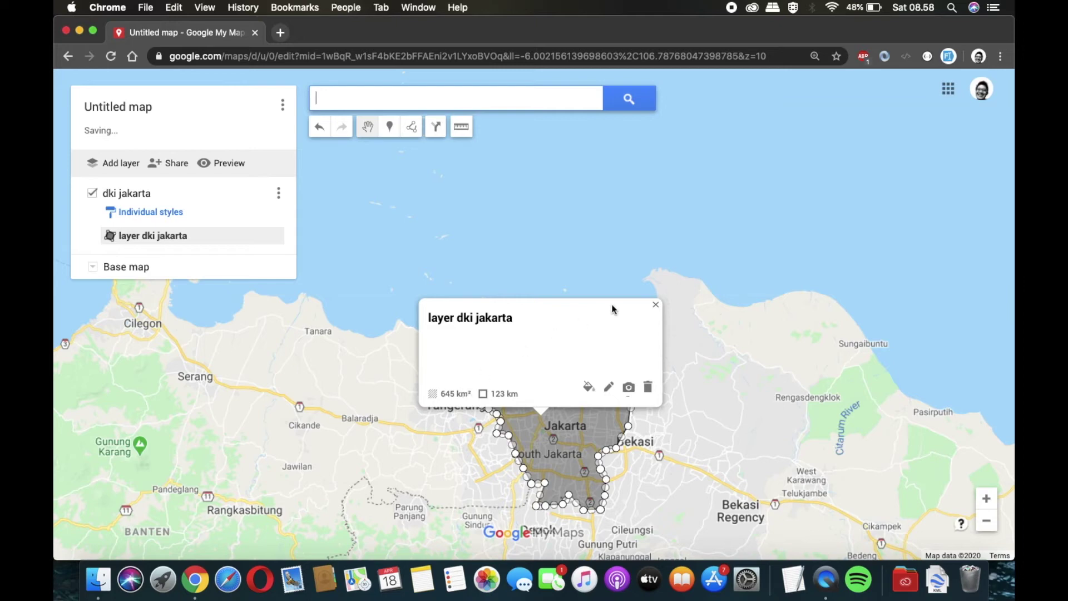
pyautogui.click(654, 304)
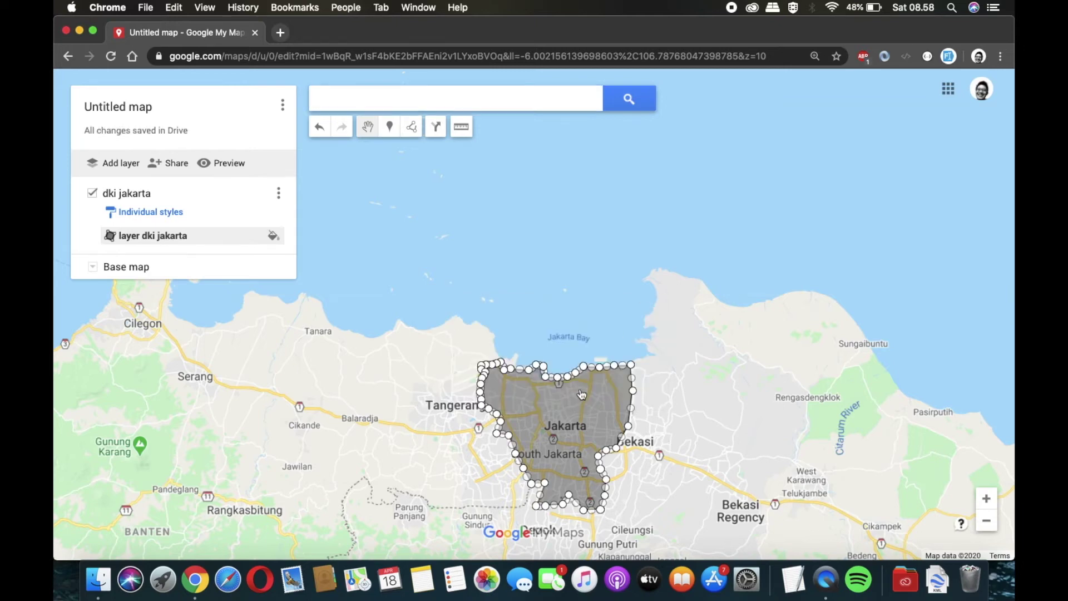
# Undo the polygon's accidental shift north into Jakarta Bay.
pyautogui.scroll(2, 582, 395)
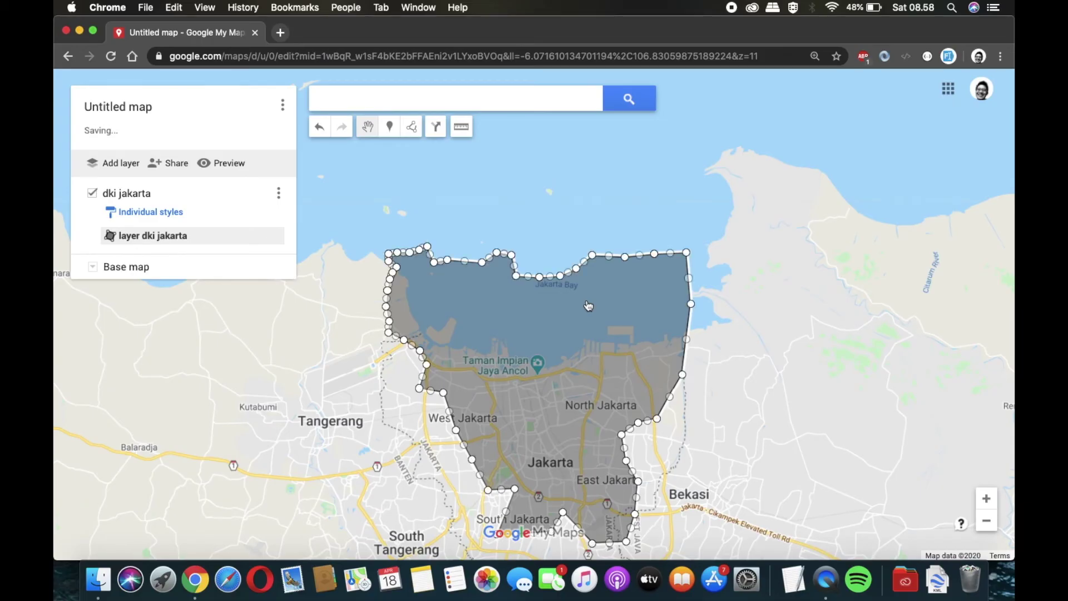
pyautogui.press('super+z')
pyautogui.moveTo(695, 280); pyautogui.dragTo(696, 147)
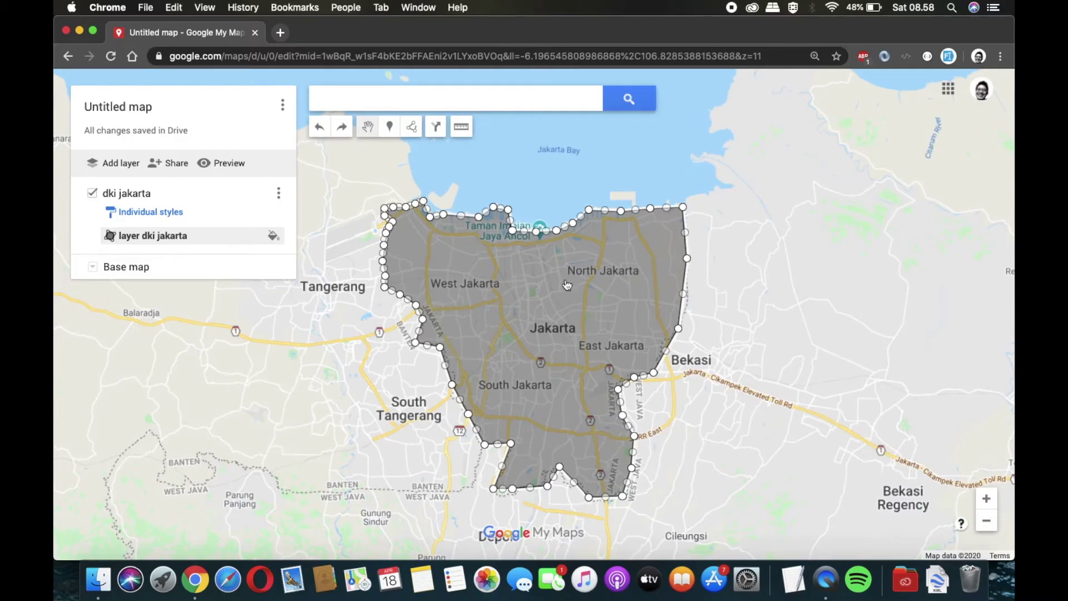
# Try moving the polygon east over Bekasi and undo the moves to restore it over Jakarta.
pyautogui.moveTo(570, 285); pyautogui.dragTo(740, 241)
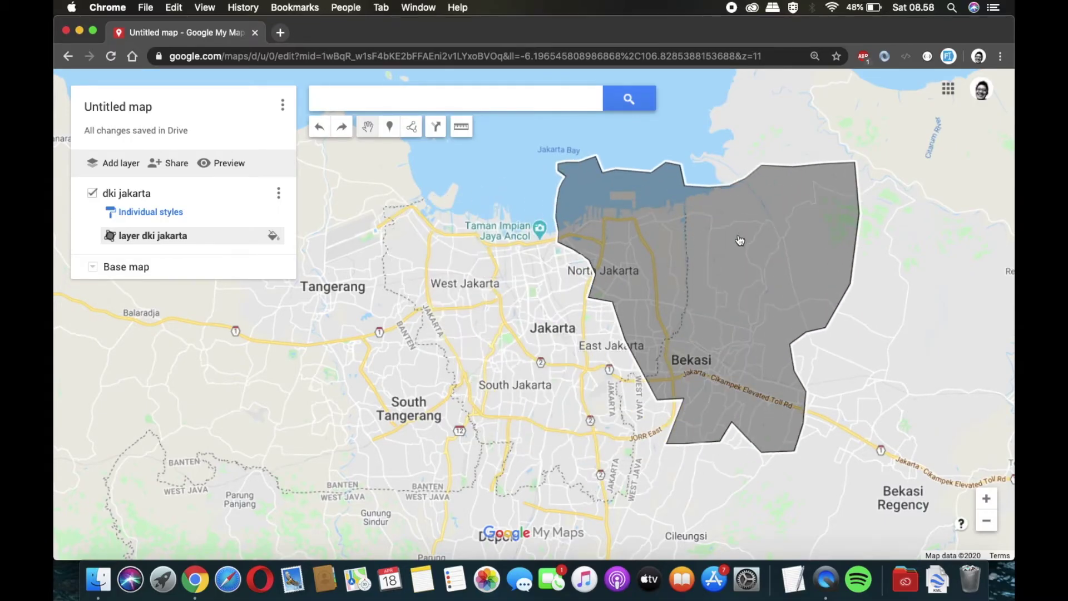
pyautogui.press('super+z')
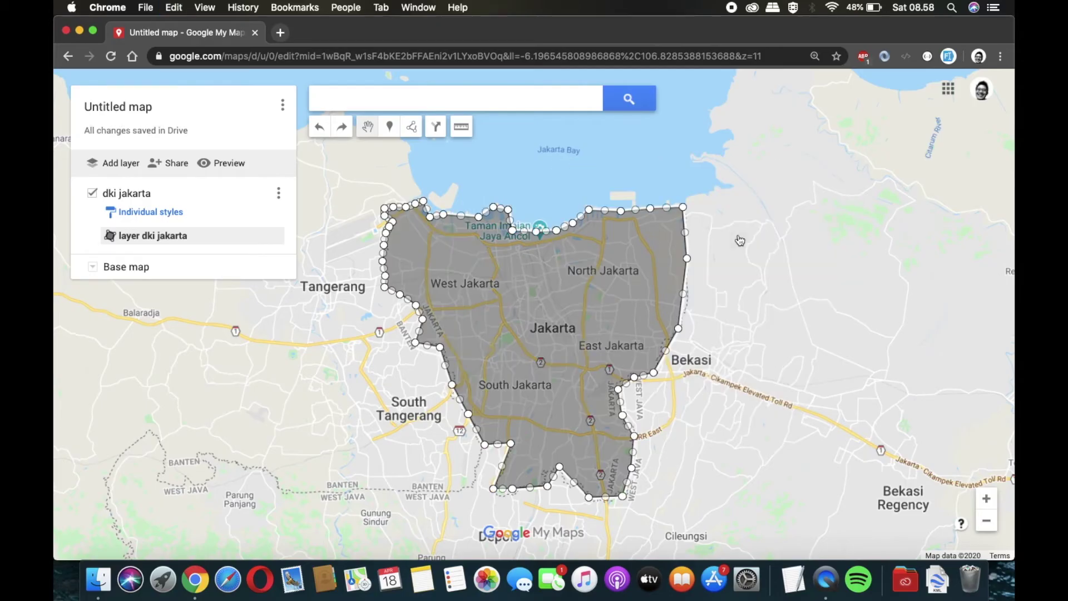
pyautogui.press('super+shift+z')
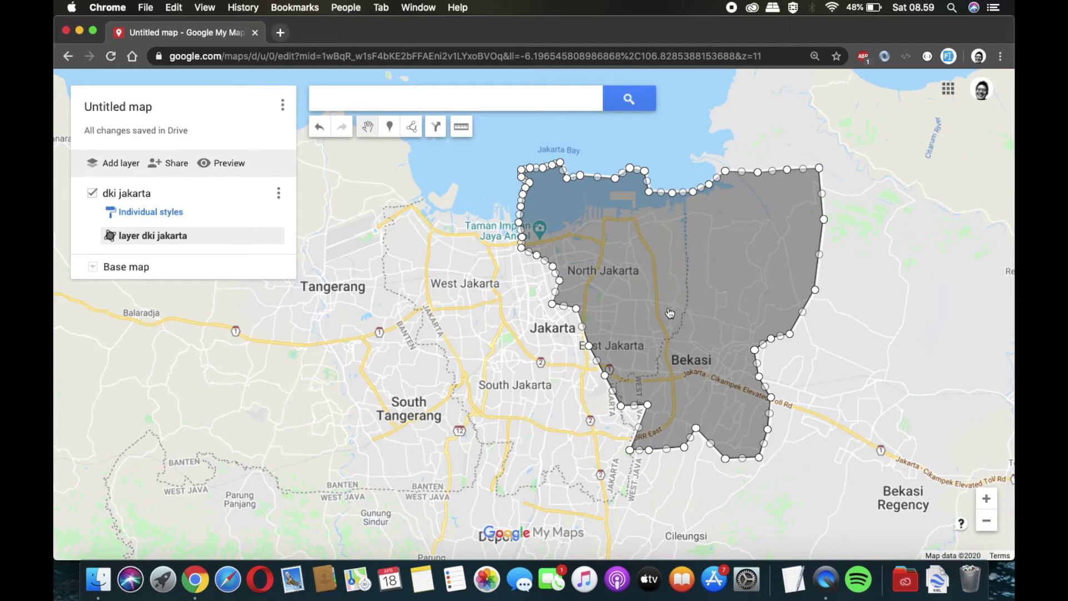
pyautogui.moveTo(670, 313); pyautogui.dragTo(694, 302)
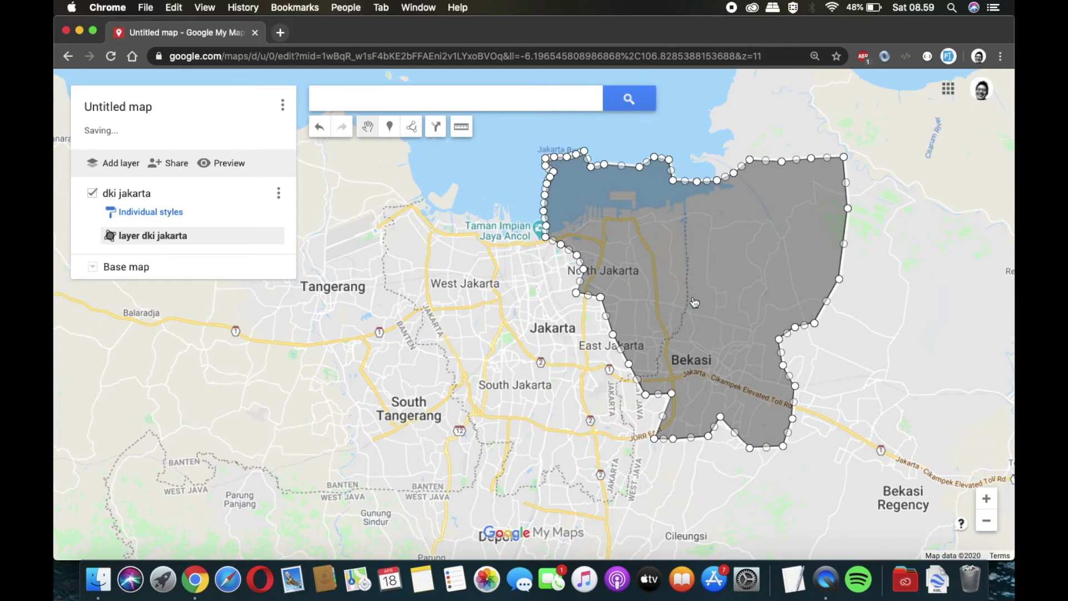
pyautogui.press('super+z')
pyautogui.press('super+z')
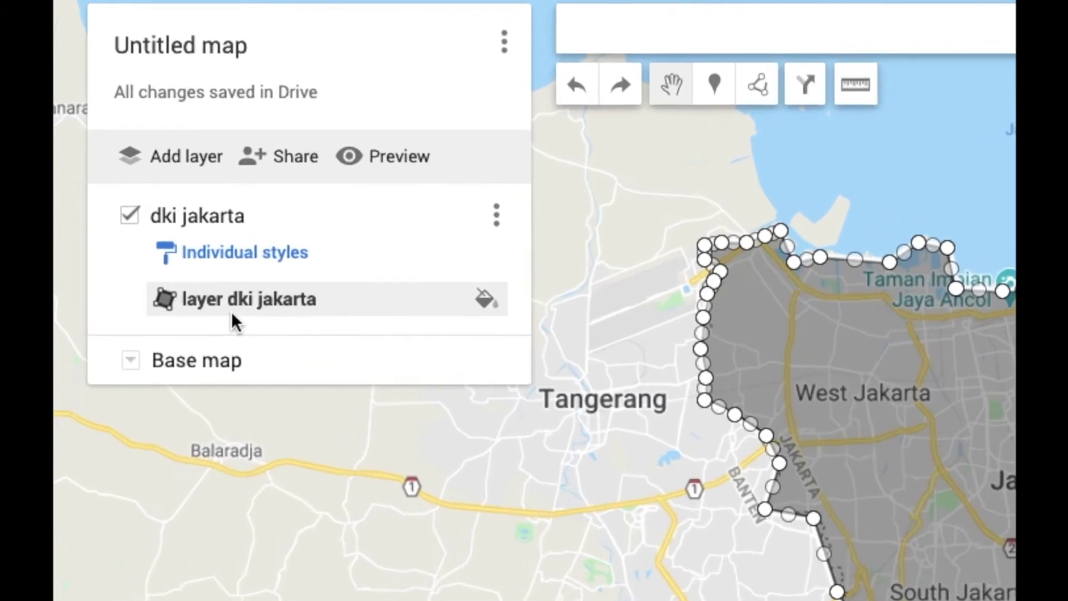
# Open the map's KML/KMZ export and choose the dki jakarta layer instead of the entire map.
pyautogui.click(505, 44)
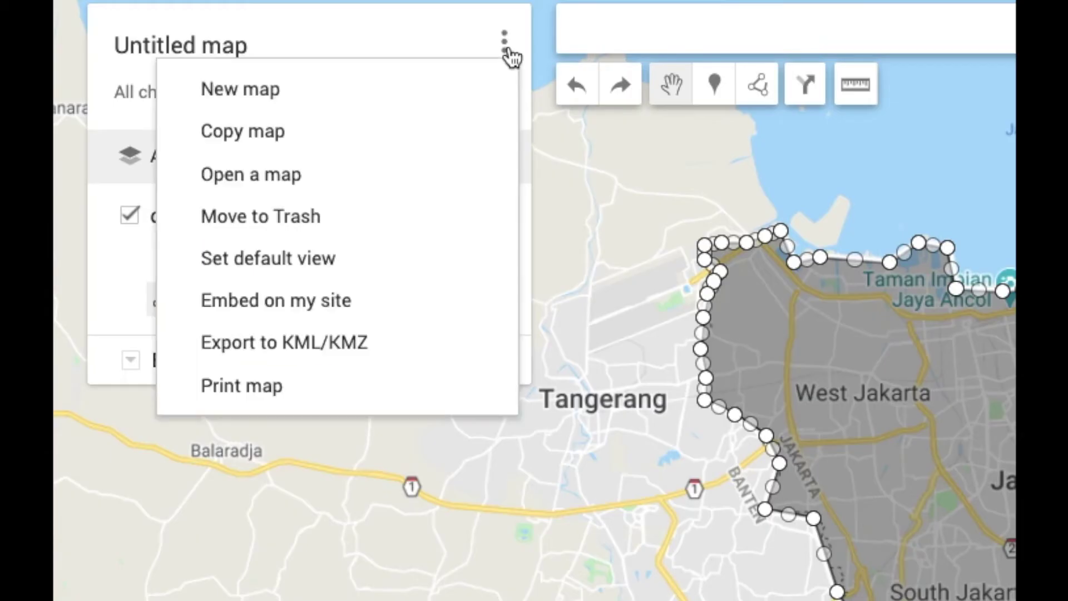
pyautogui.click(507, 52)
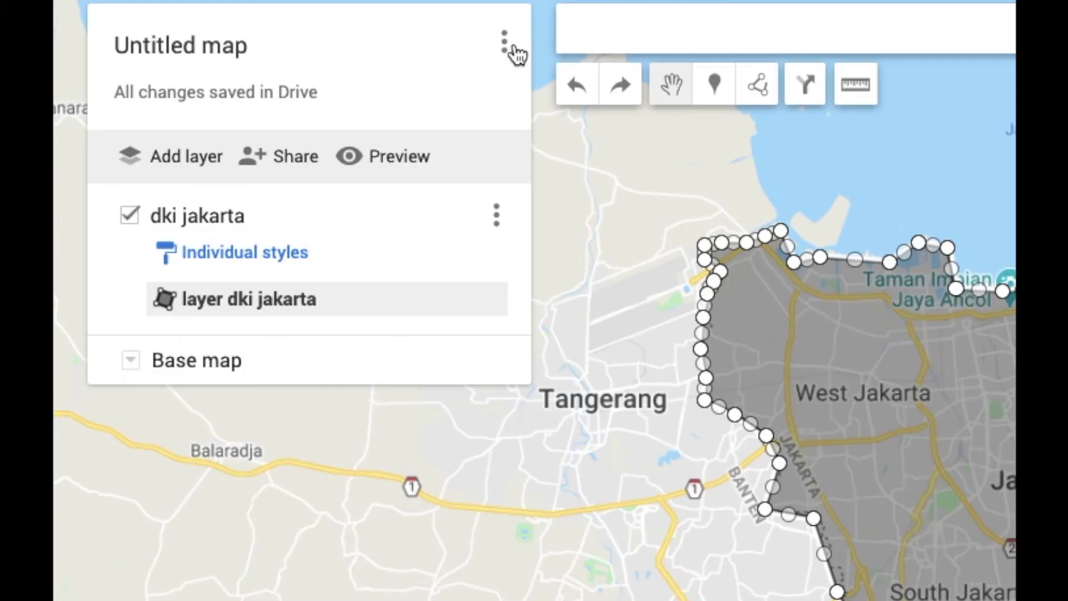
pyautogui.click(506, 53)
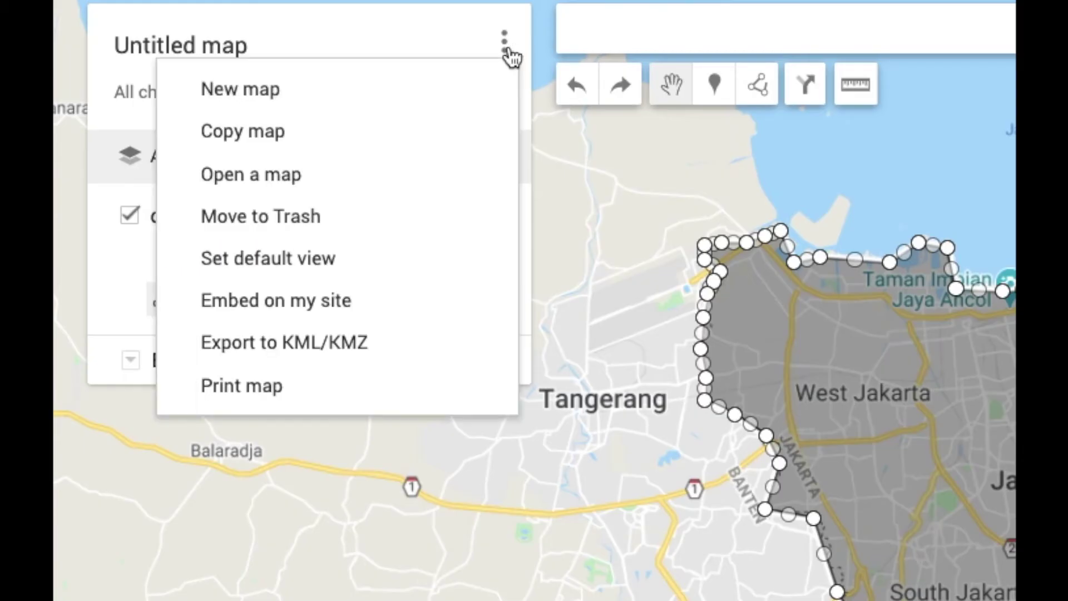
pyautogui.click(365, 351)
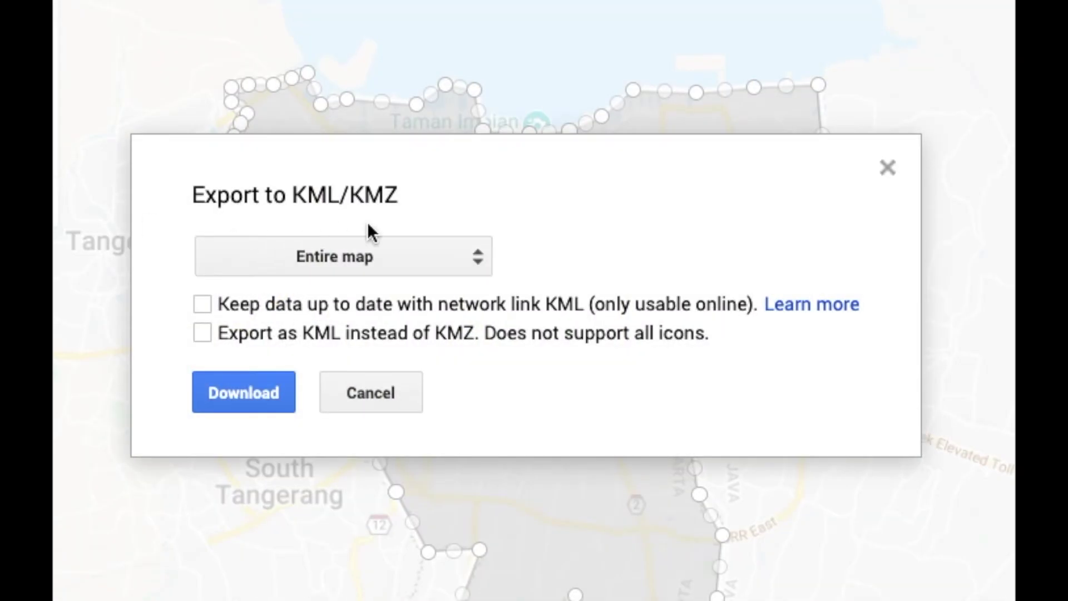
pyautogui.click(475, 273)
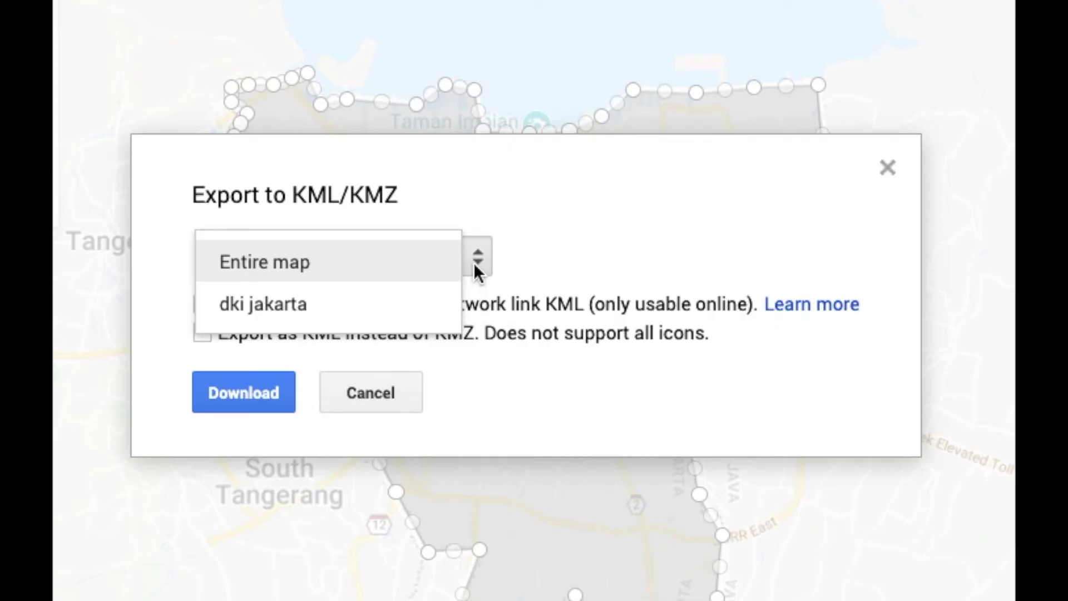
pyautogui.click(432, 313)
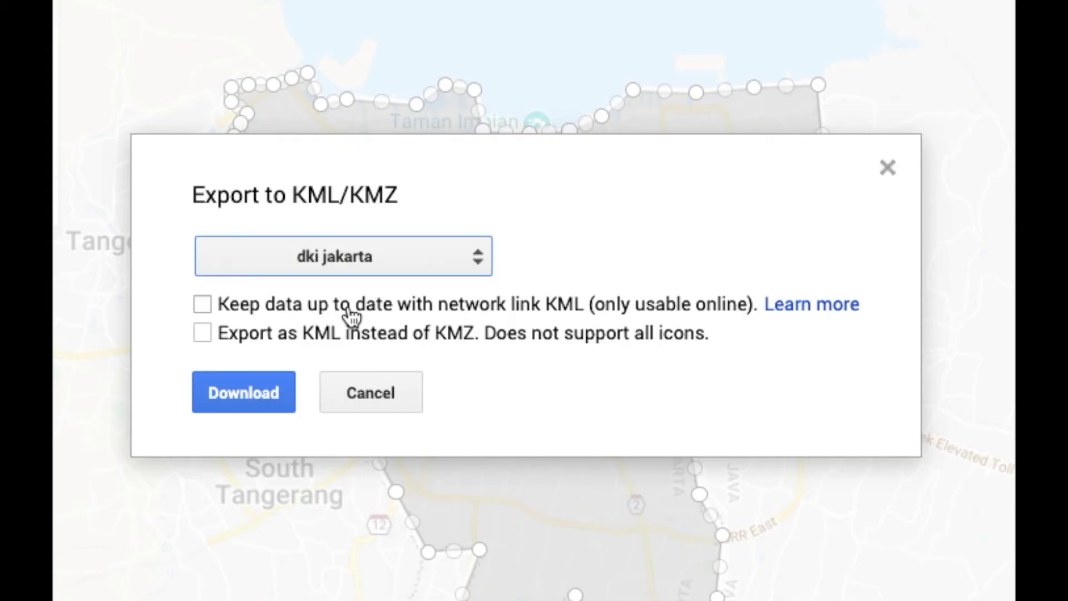
# Set the export to KML instead of KMZ, without a network link, and download the file.
pyautogui.click(203, 304)
pyautogui.click(202, 304)
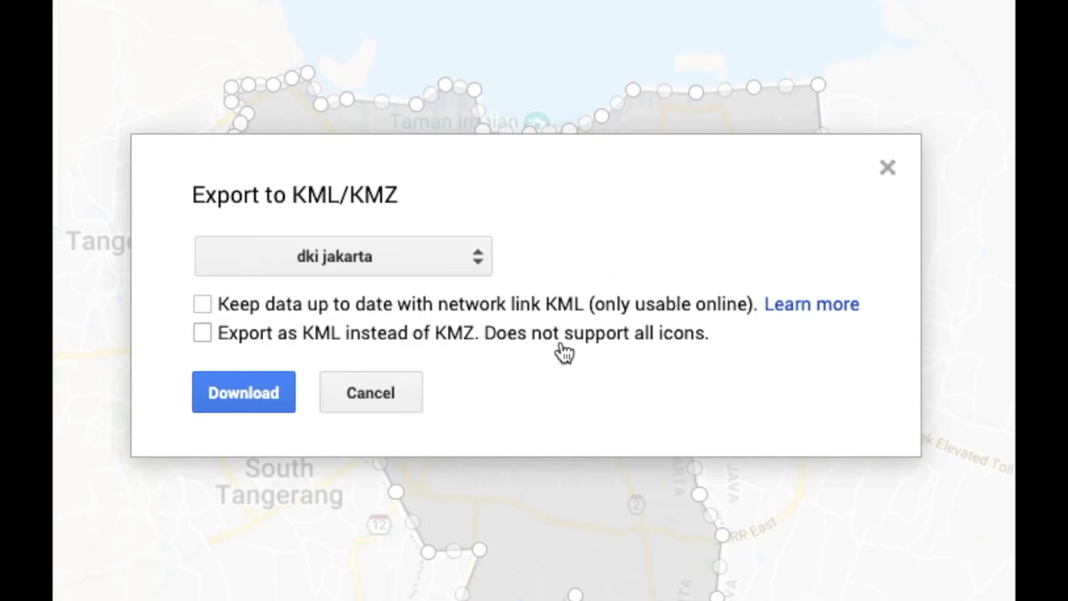
pyautogui.click(210, 341)
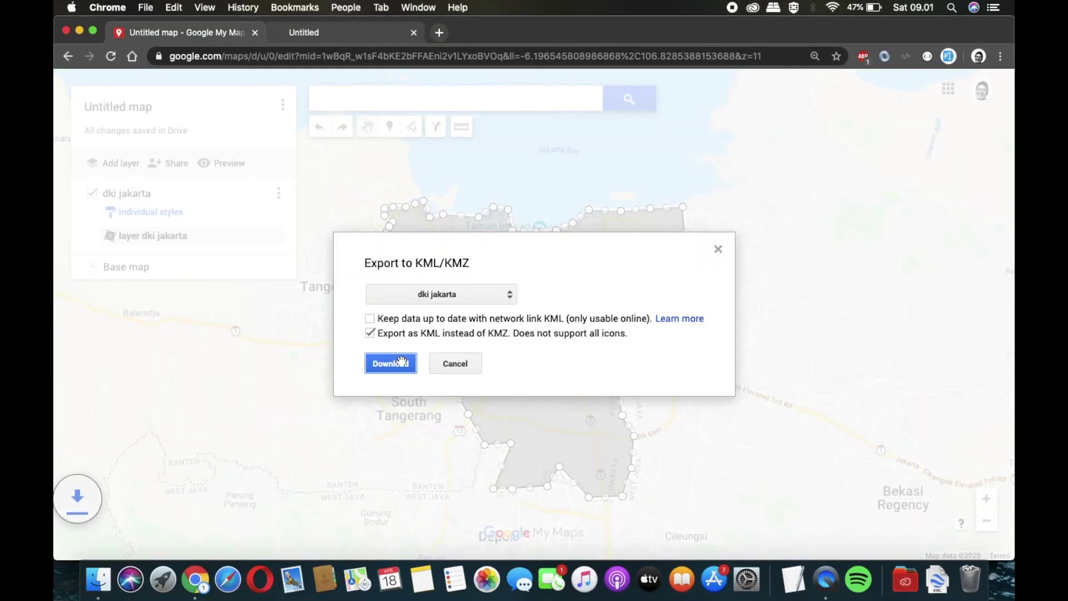
pyautogui.click(270, 396)
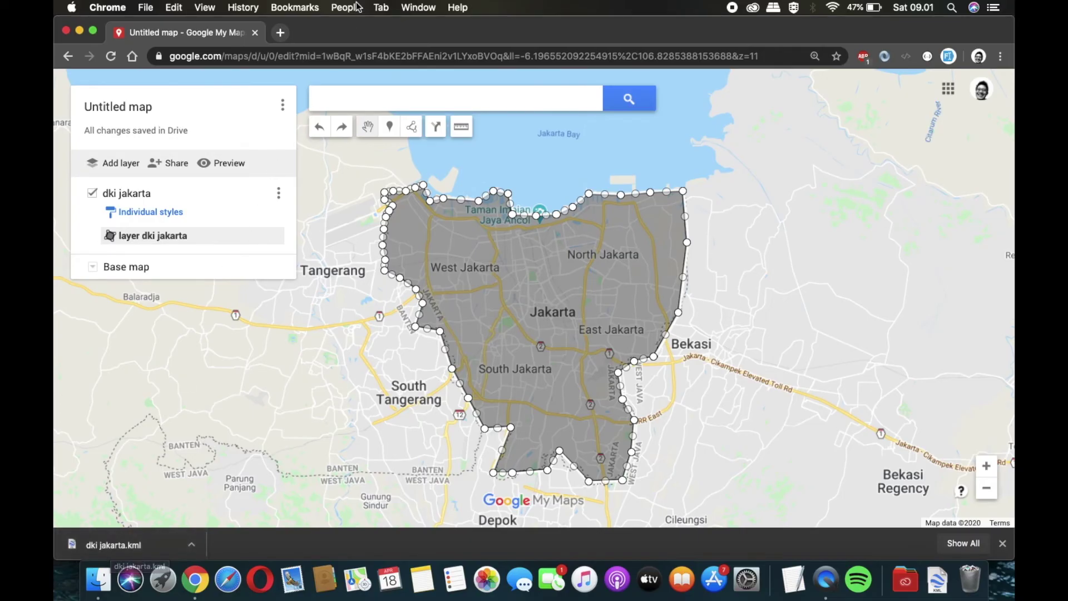
# Open the ArcGIS Online page on esri.com in a new browser tab, launch it and sign in with Google.
pyautogui.click(281, 32)
pyautogui.write('esri.com')
pyautogui.press('Return')
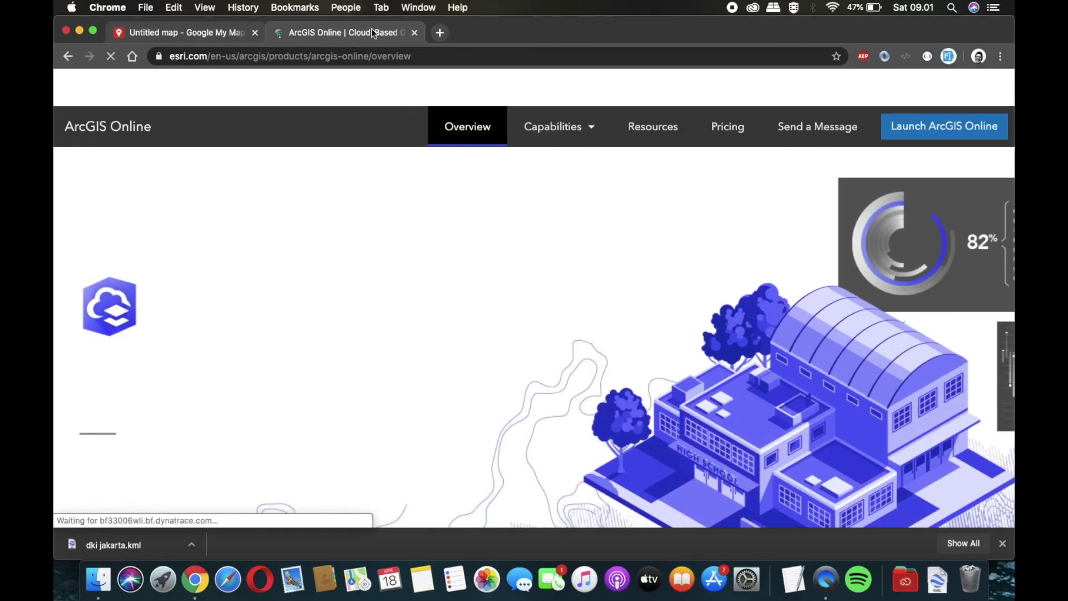
pyautogui.click(920, 129)
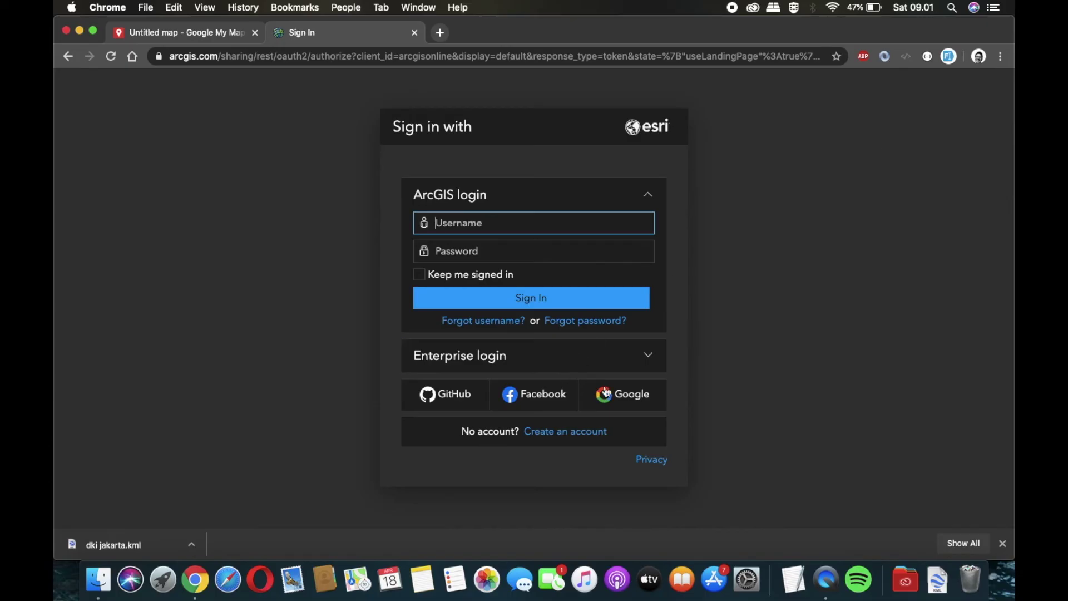
pyautogui.click(638, 395)
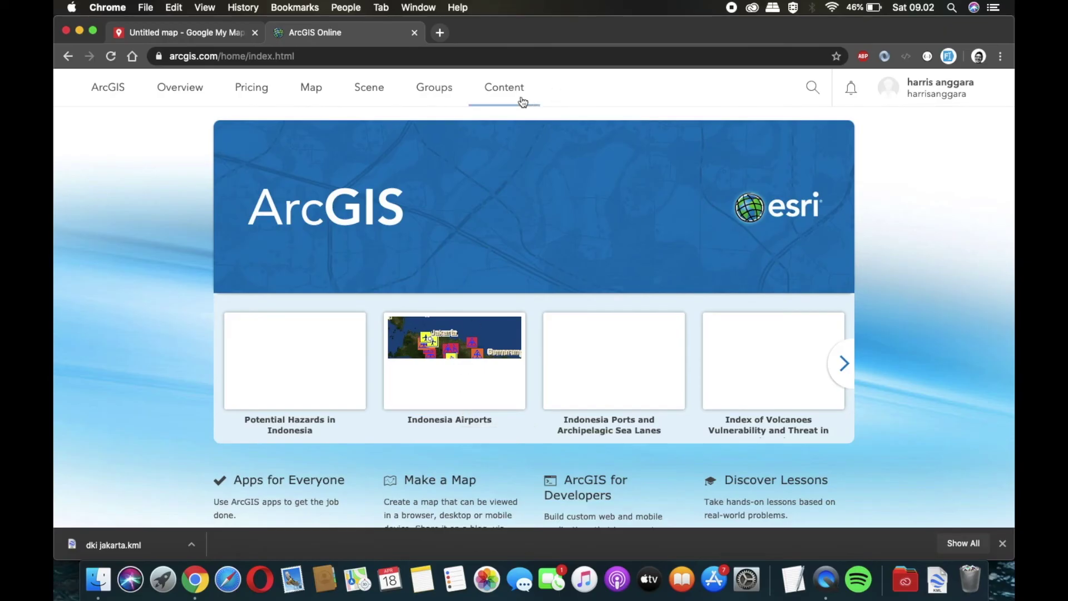
# Start adding an item from the computer to the ArcGIS content and choose dki jakarta.kml from the Downloads folder.
pyautogui.click(501, 94)
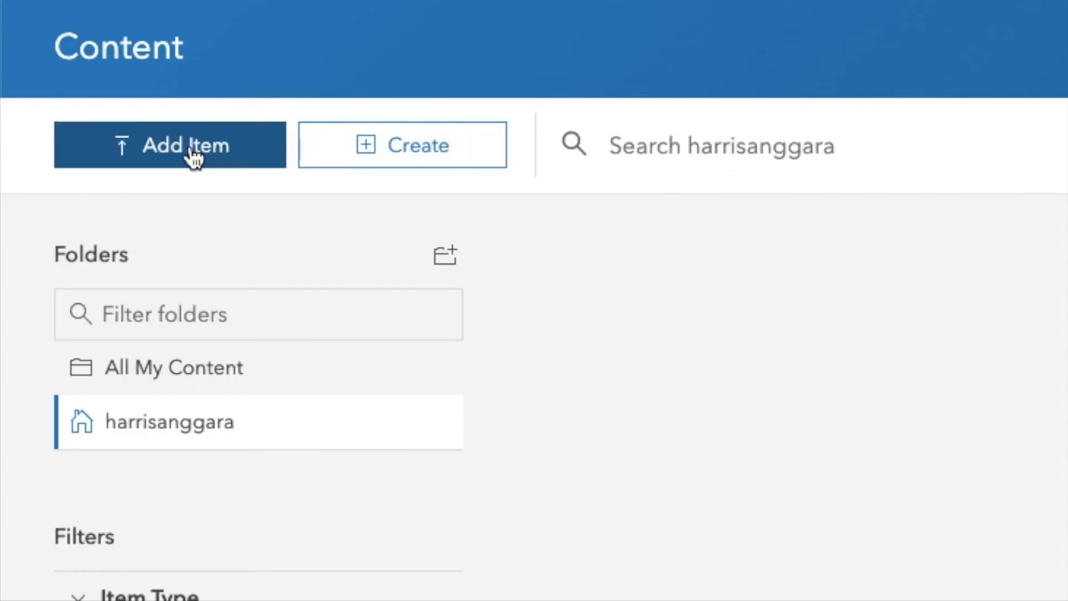
pyautogui.click(172, 161)
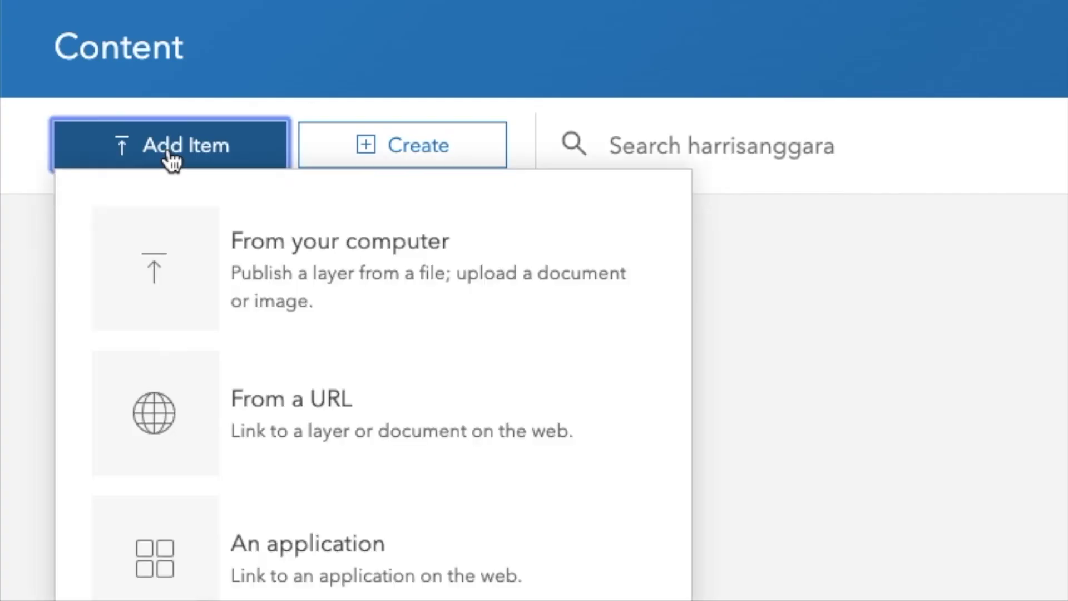
pyautogui.click(336, 276)
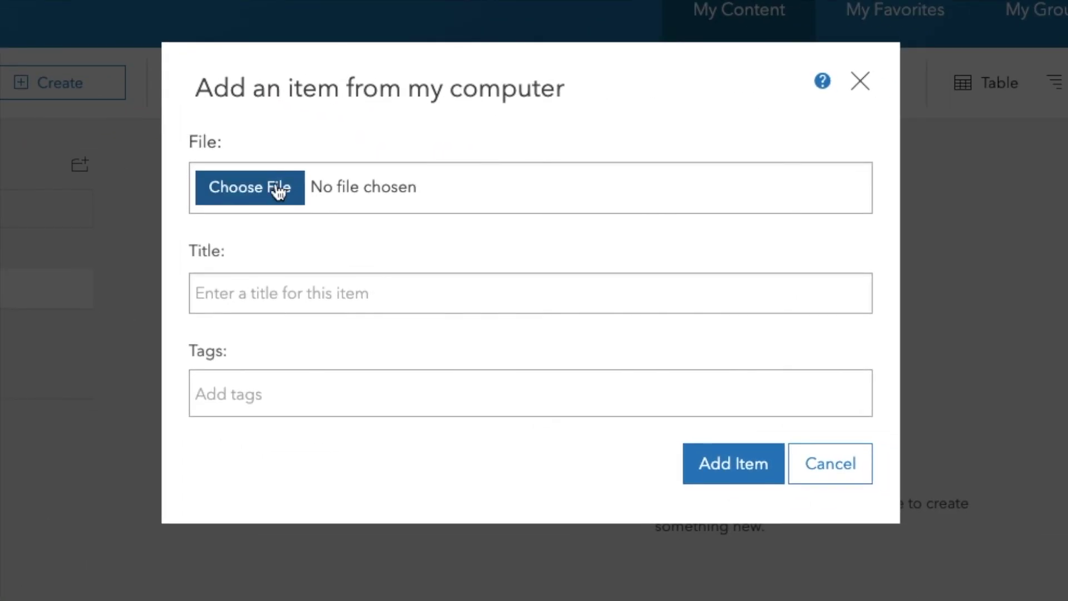
pyautogui.click(265, 200)
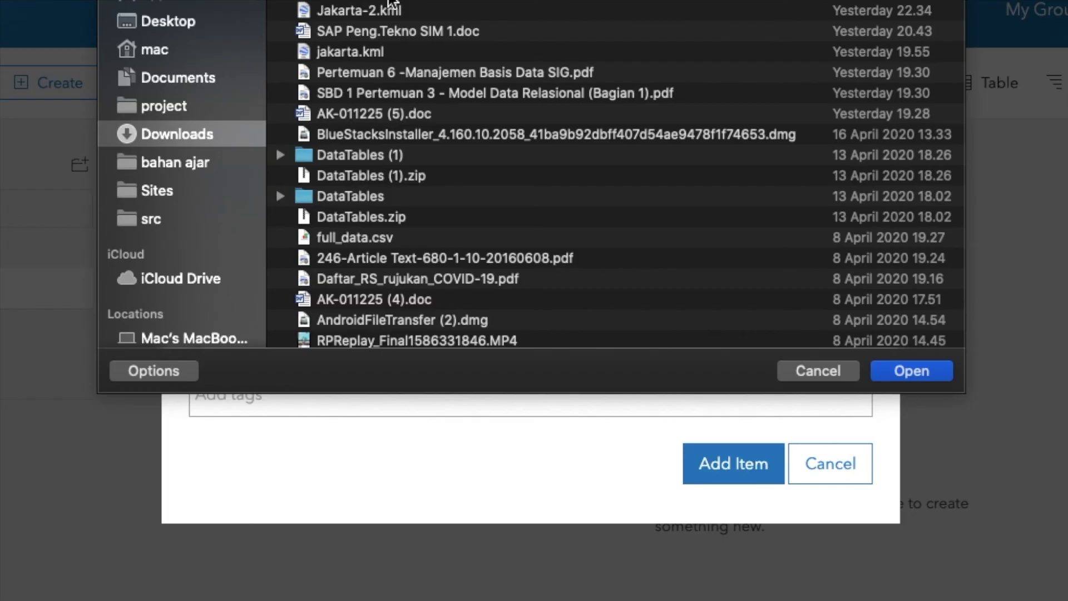
pyautogui.click(890, 379)
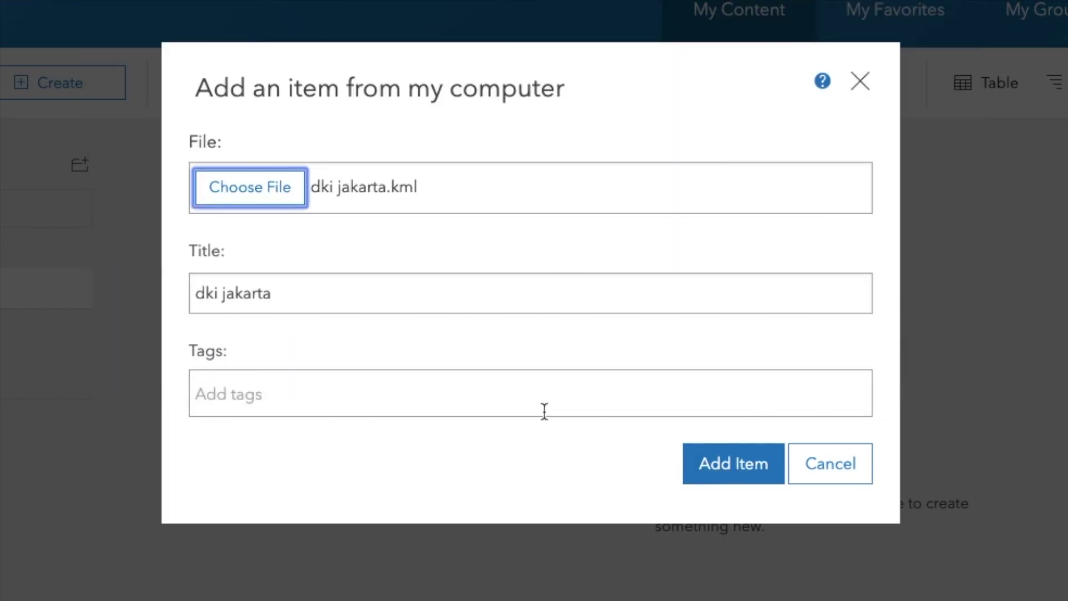
# Tag the dki jakarta item with "jakarta" and add it to the content.
pyautogui.click(536, 403)
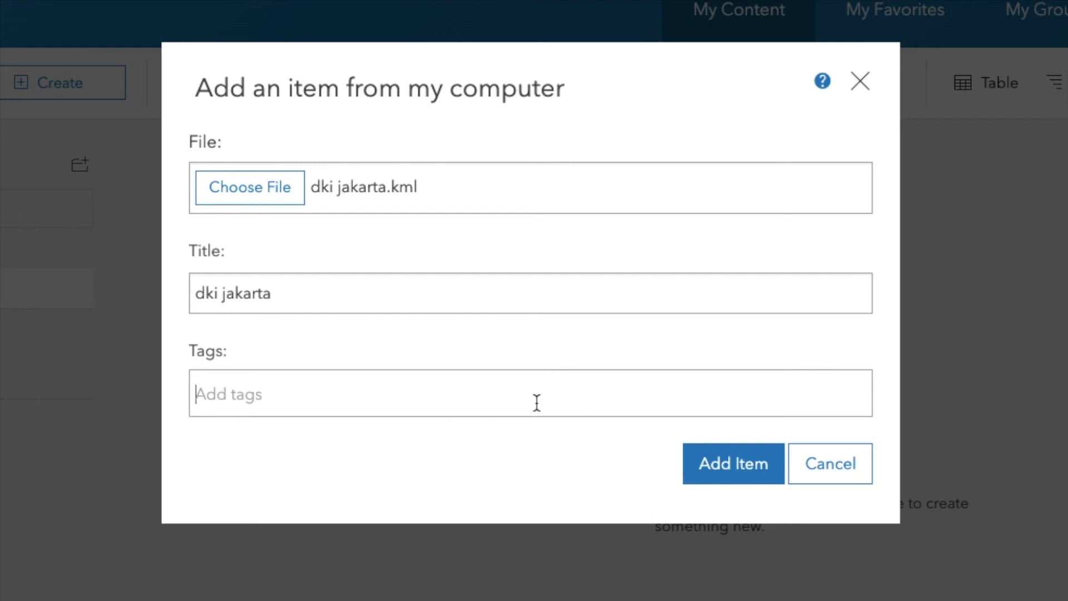
pyautogui.write('jk')
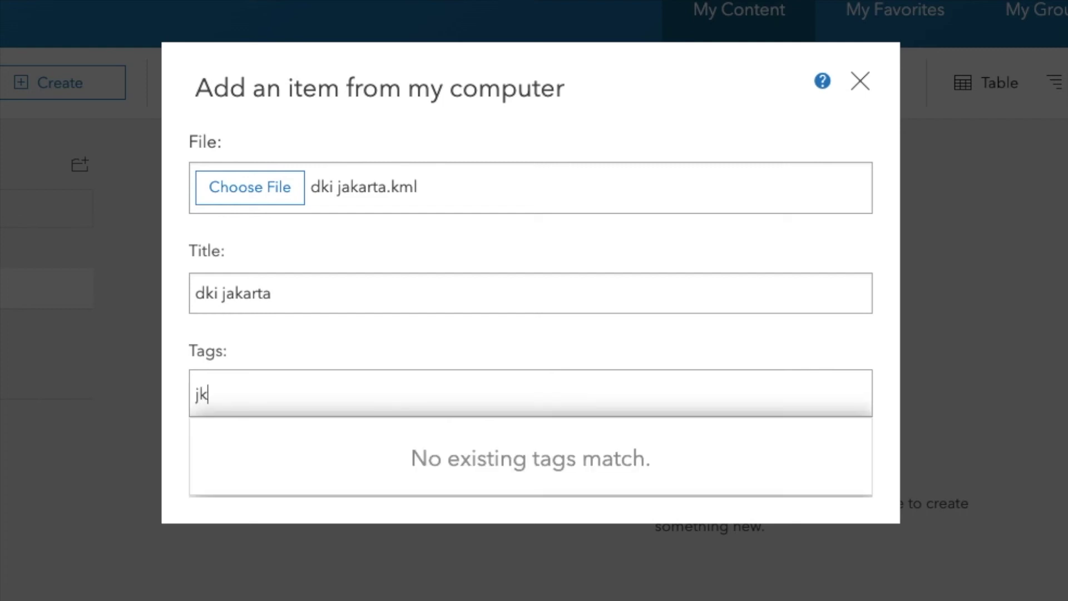
pyautogui.press('BackSpace')
pyautogui.write('akarta')
pyautogui.press('Return')
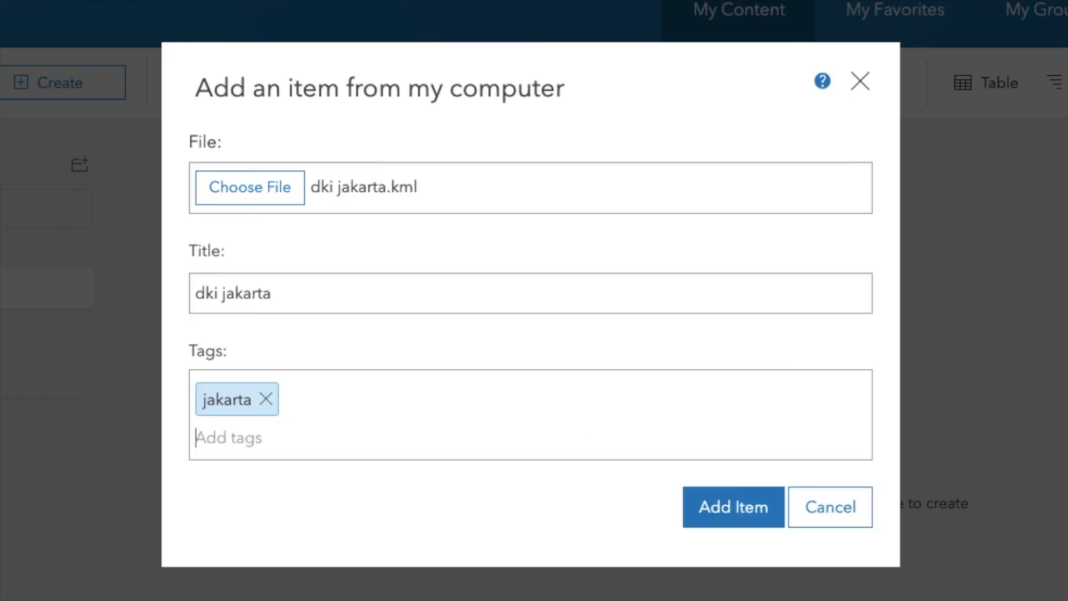
pyautogui.click(707, 515)
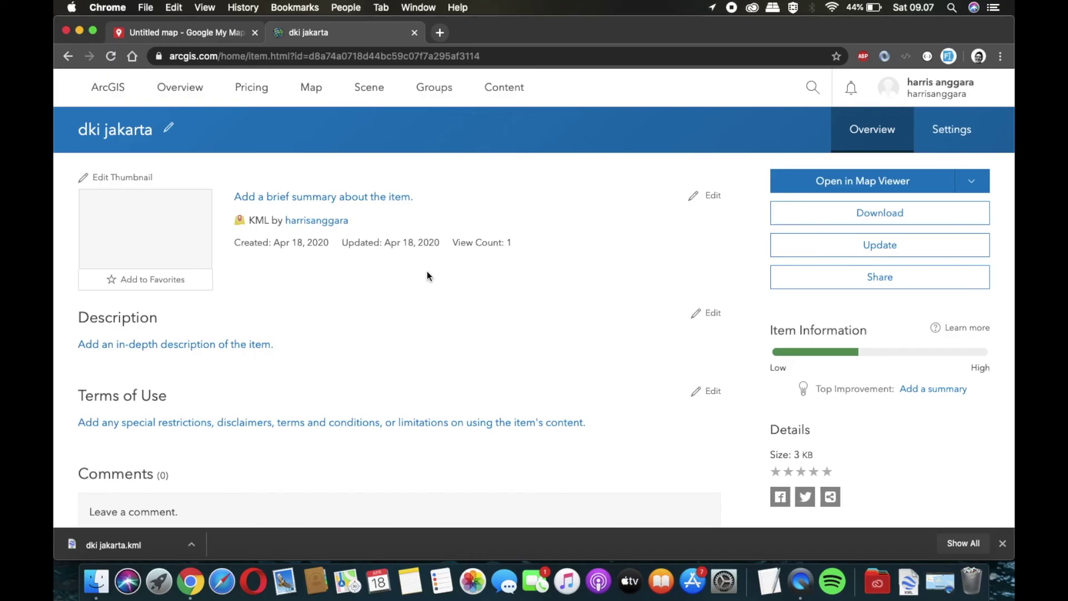
pyautogui.scroll(-3, 426, 276)
pyautogui.scroll(3, 426, 275)
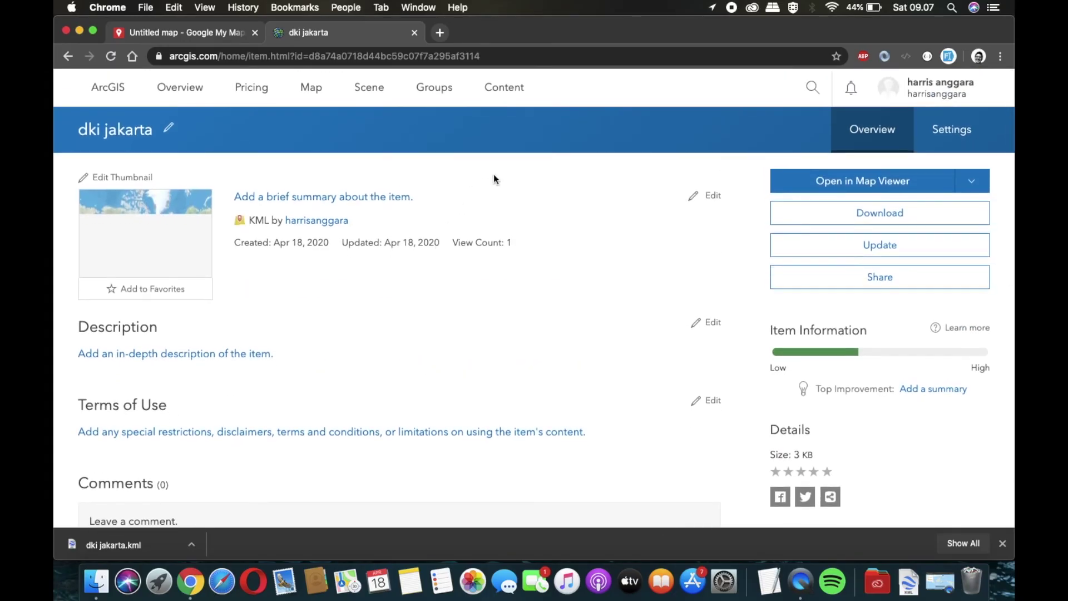
# Open the web map viewer around Jakarta and bring up the layer search for My Content.
pyautogui.click(304, 89)
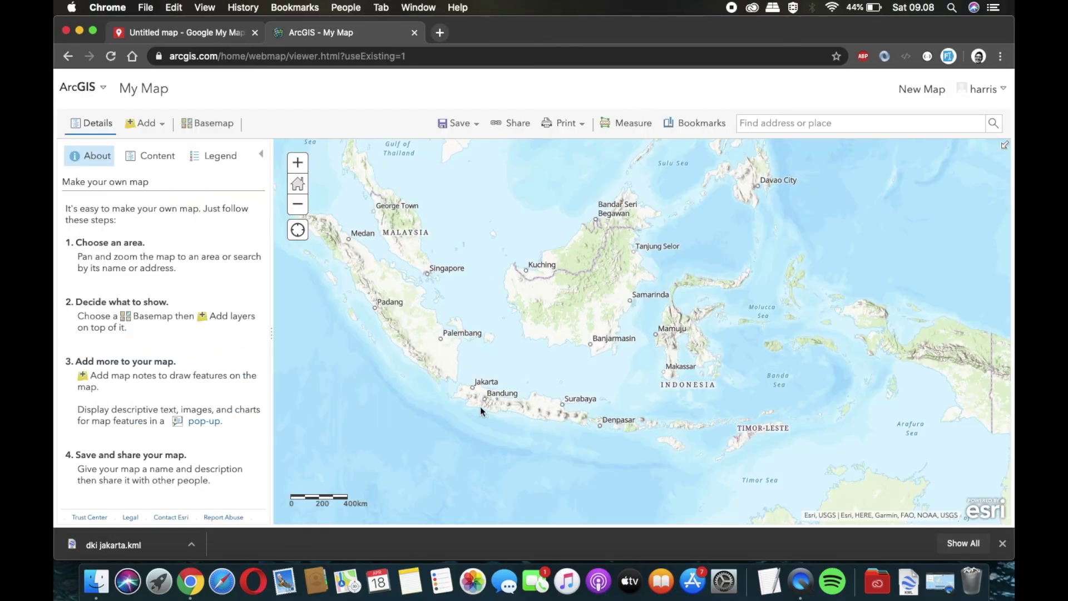
pyautogui.scroll(8, 495, 395)
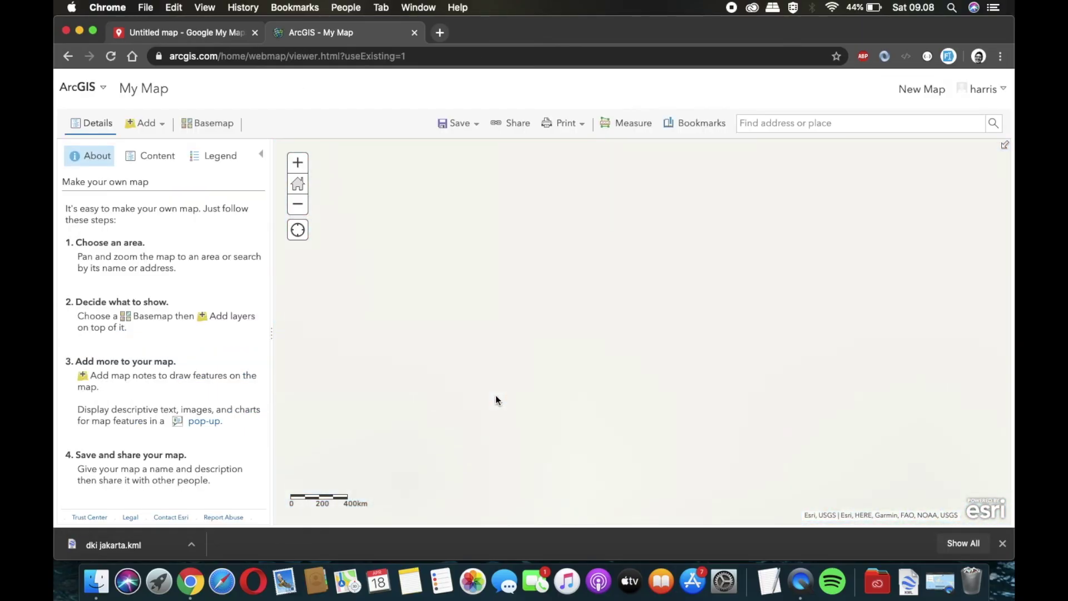
pyautogui.scroll(-4, 496, 395)
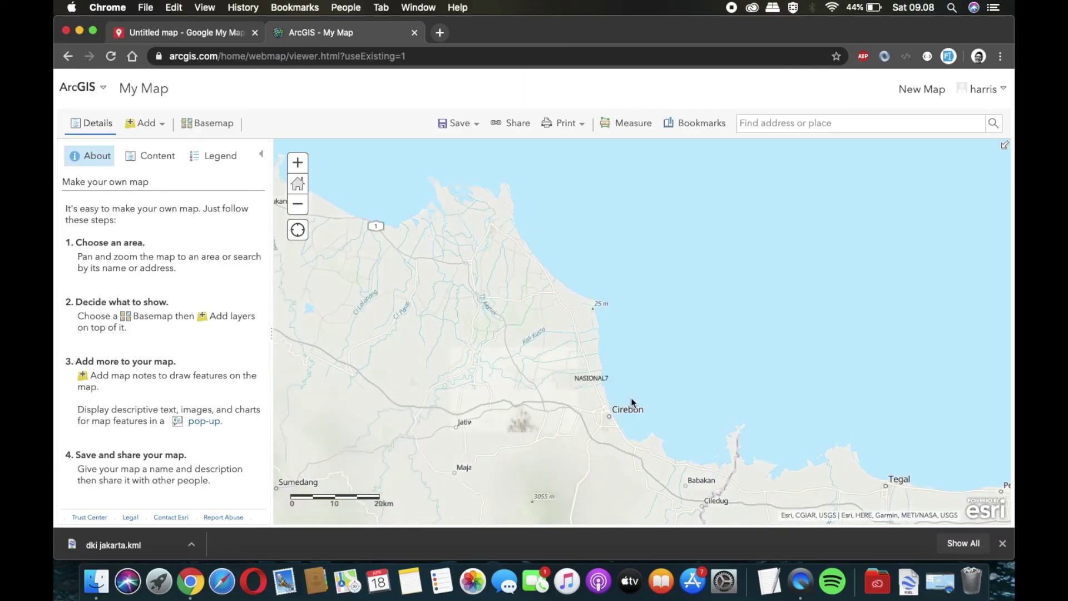
pyautogui.click(151, 155)
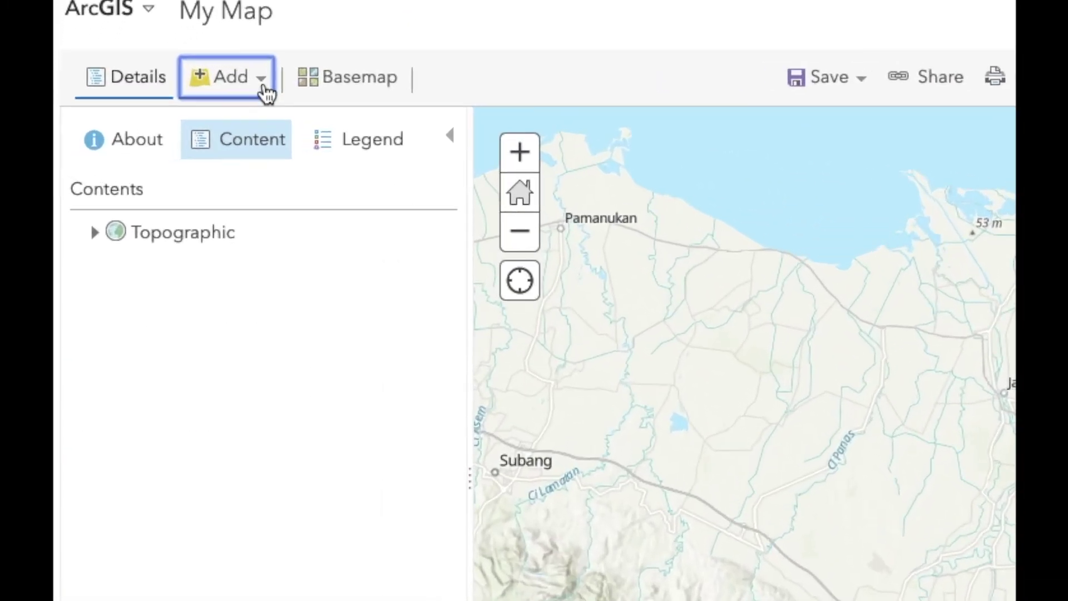
pyautogui.click(162, 125)
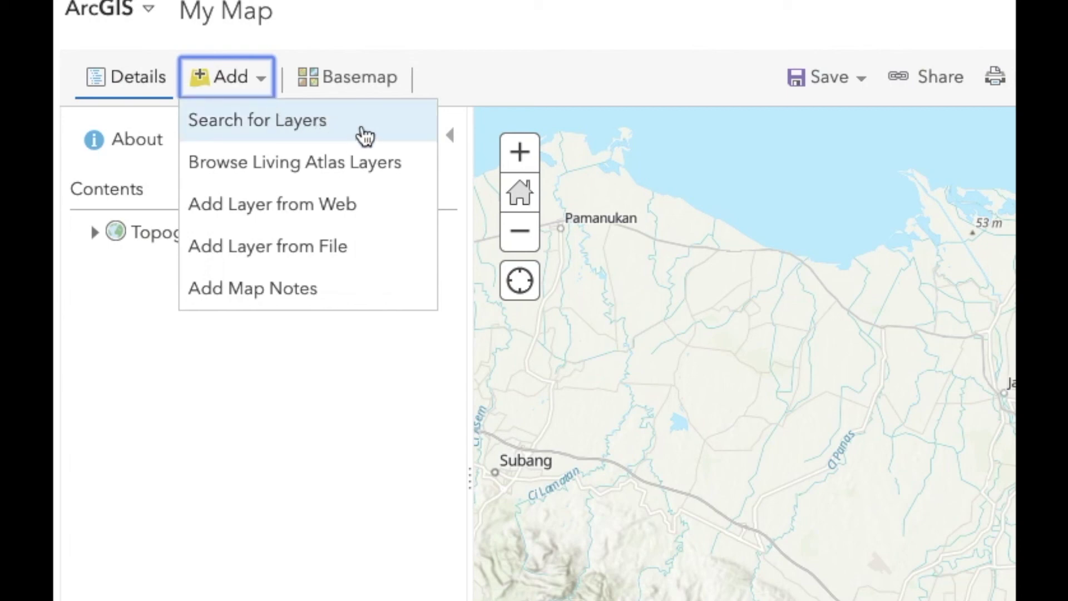
pyautogui.click(363, 134)
pyautogui.scroll(-3, 724, 312)
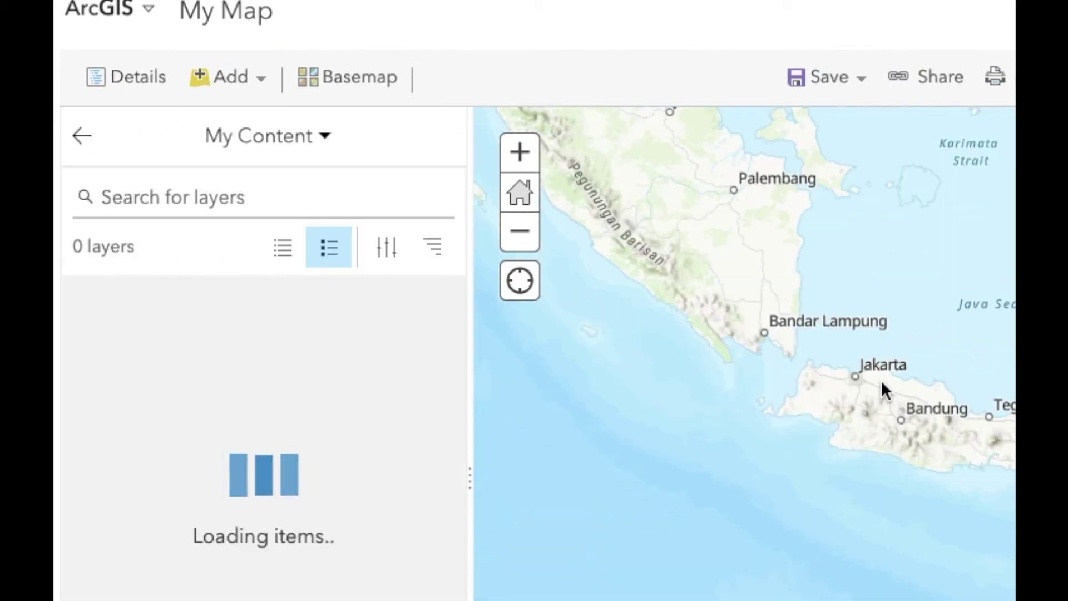
pyautogui.scroll(5, 882, 384)
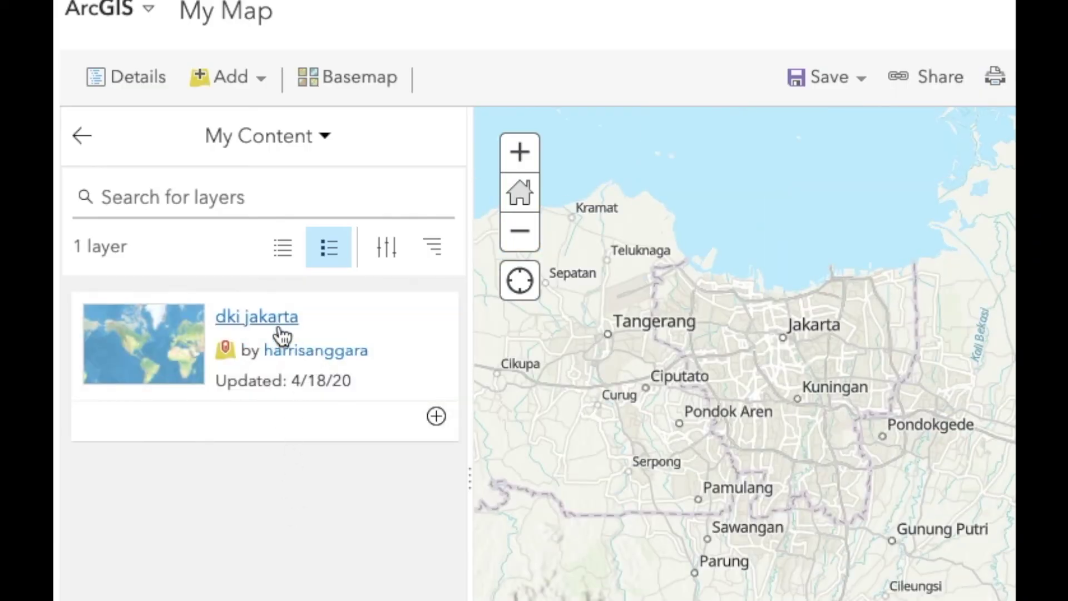
# Add the dki jakarta KML layer to the map, close its item details and check the polygon over Jakarta.
pyautogui.click(408, 348)
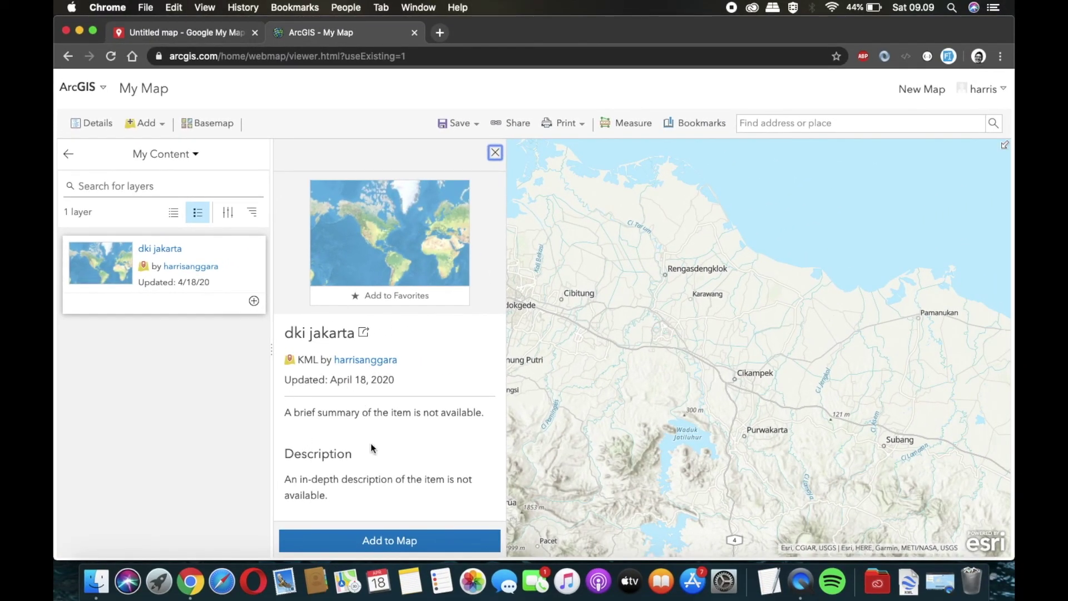
pyautogui.click(395, 539)
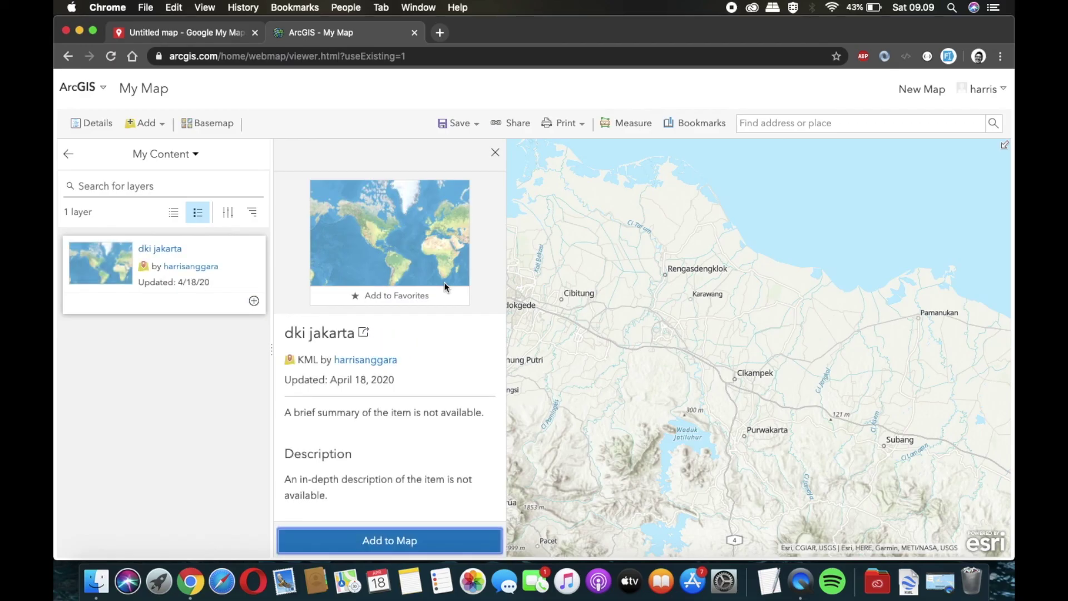
pyautogui.click(496, 154)
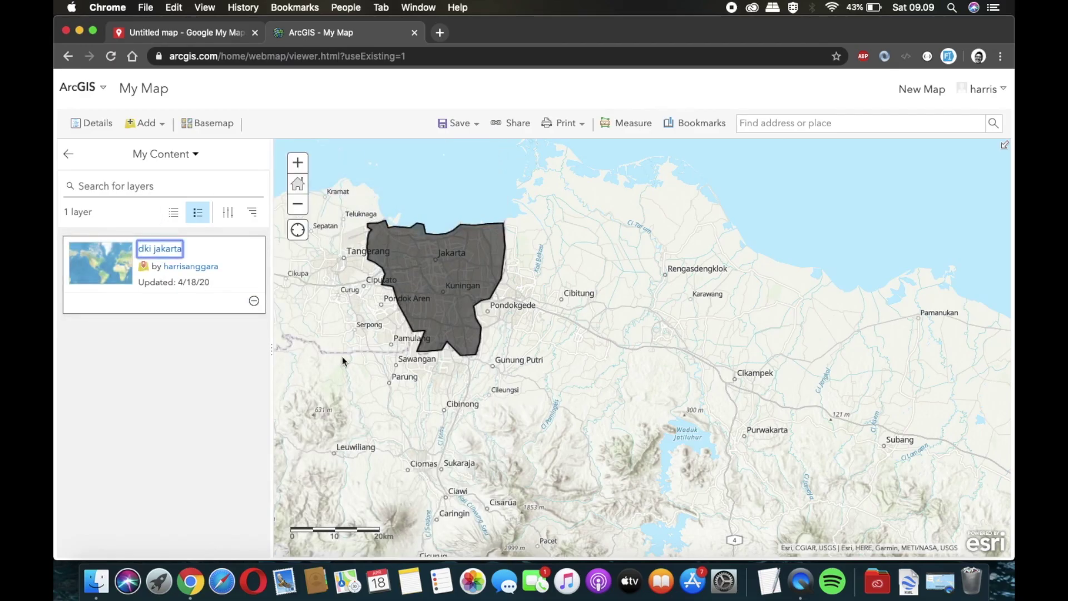
pyautogui.scroll(5, 412, 271)
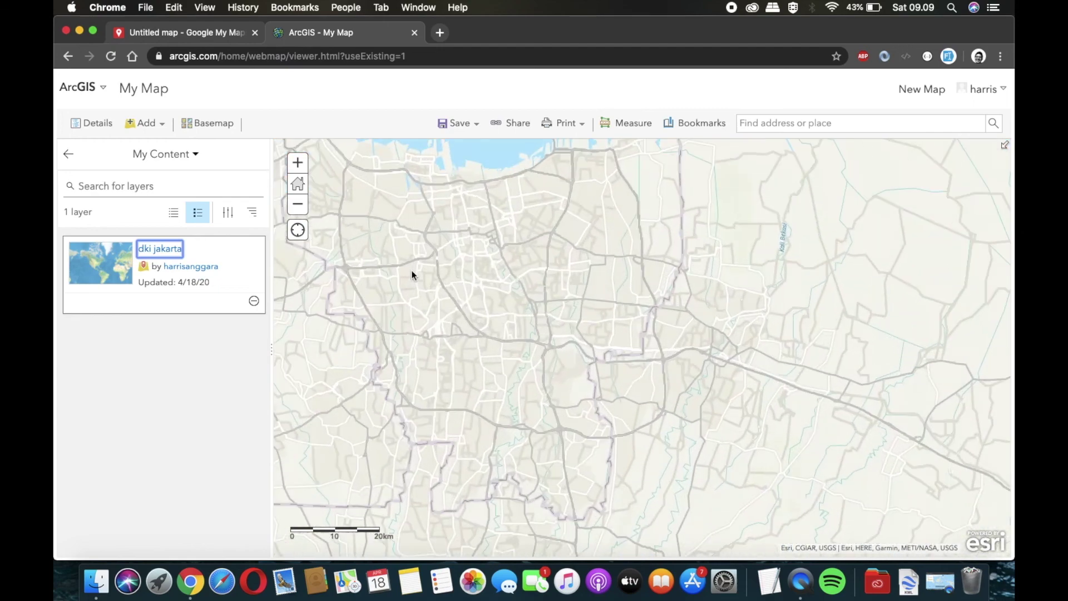
pyautogui.scroll(-4, 412, 272)
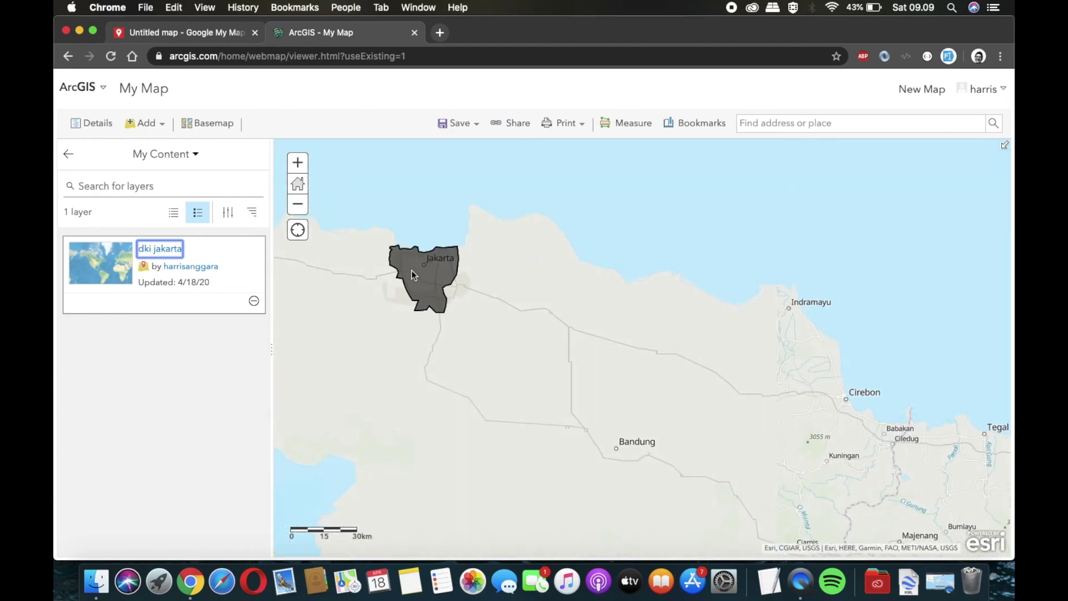
pyautogui.scroll(3, 412, 272)
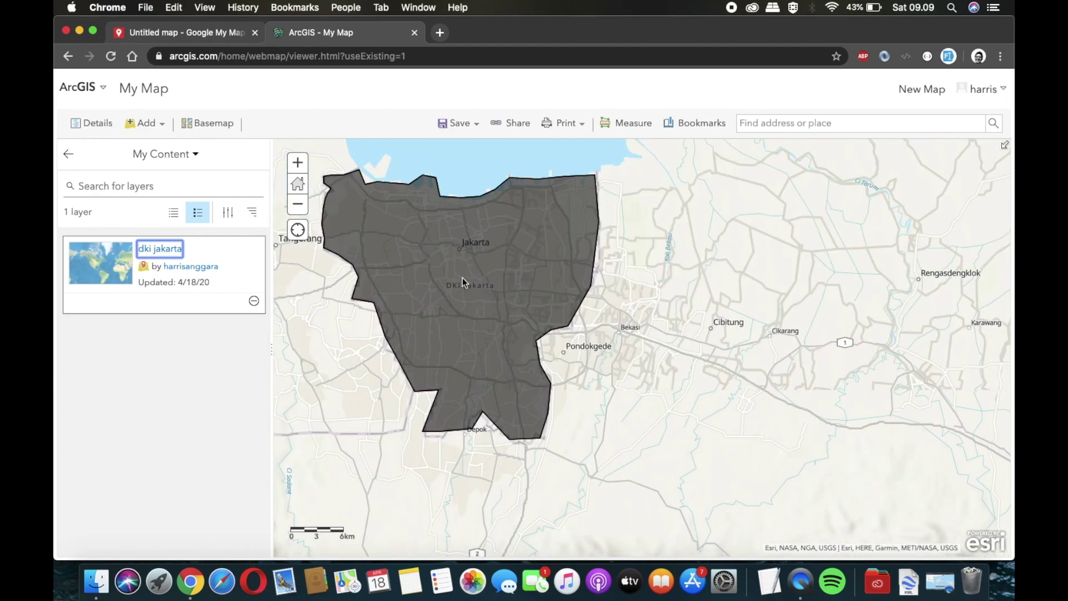
pyautogui.moveTo(526, 334); pyautogui.dragTo(565, 360)
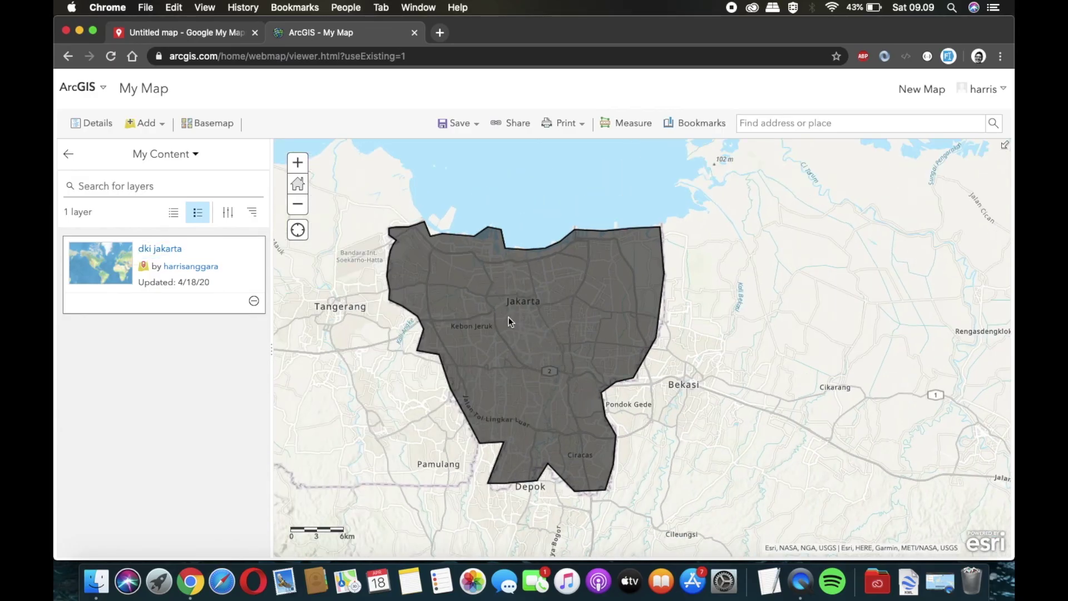